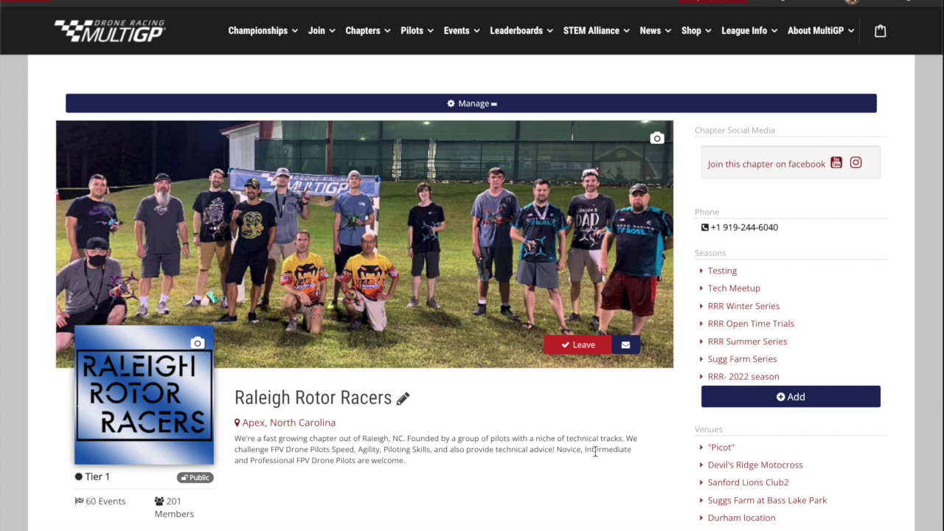
# Open a blank form for adding a venue to the Raleigh Rotor Racers chapter through its course management.
pyautogui.scroll(3, 428, 107)
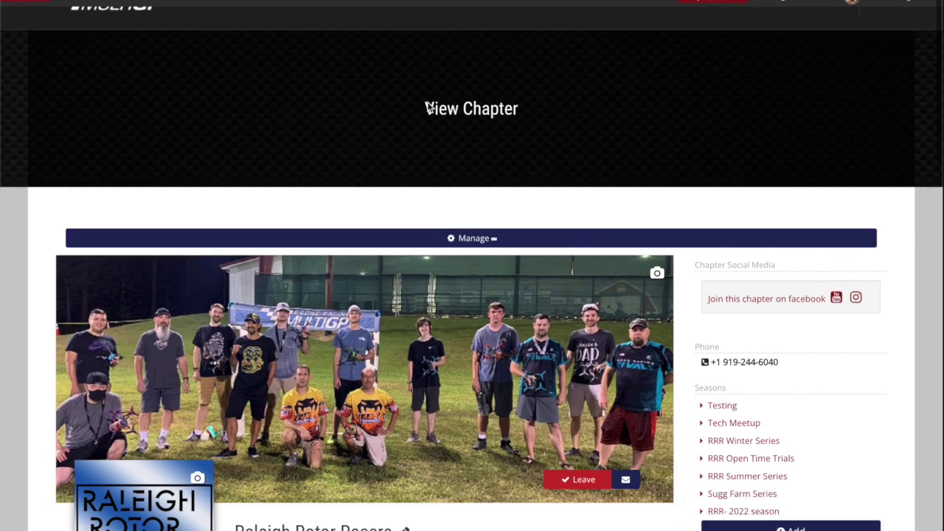
pyautogui.scroll(-3, 427, 107)
pyautogui.click(420, 90)
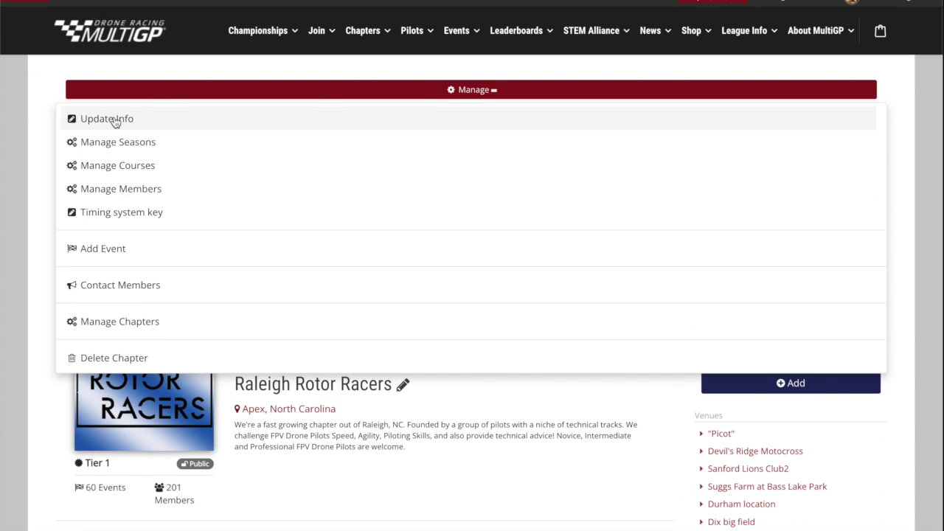
pyautogui.scroll(-1, 115, 120)
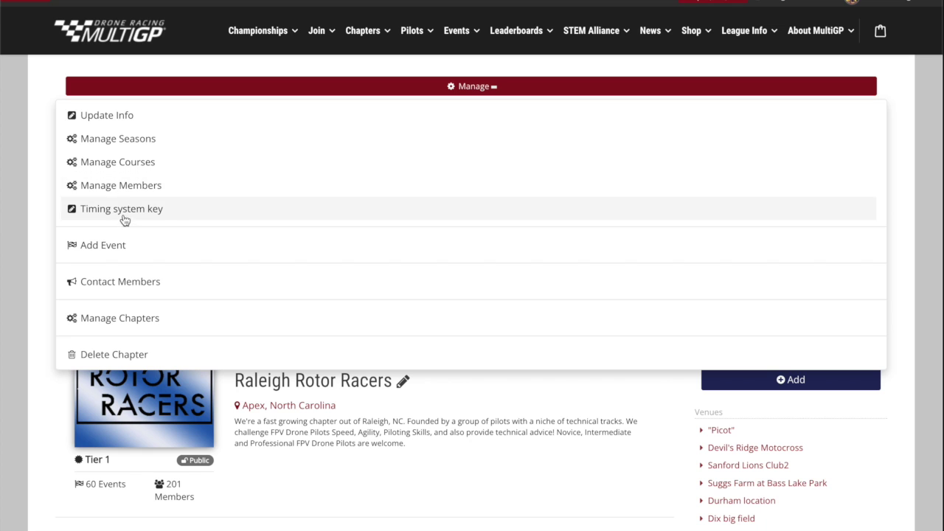
pyautogui.click(117, 162)
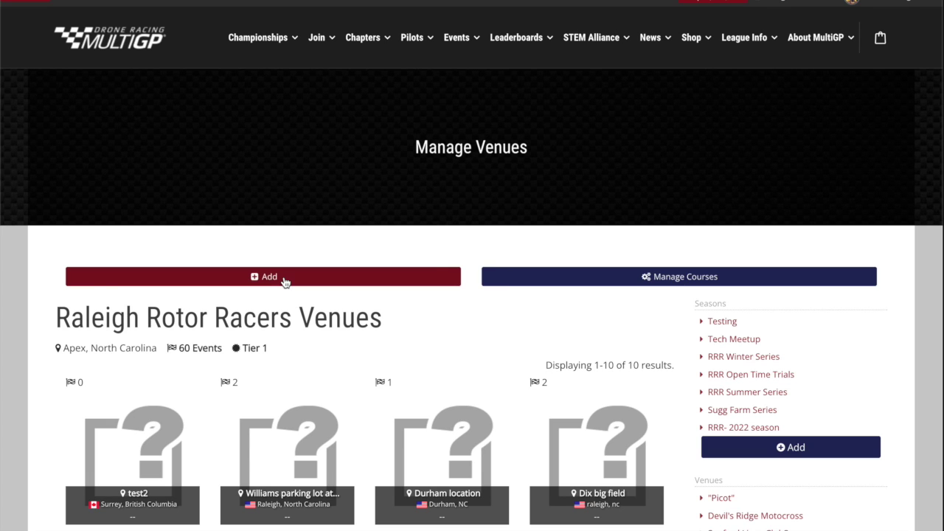
pyautogui.click(284, 278)
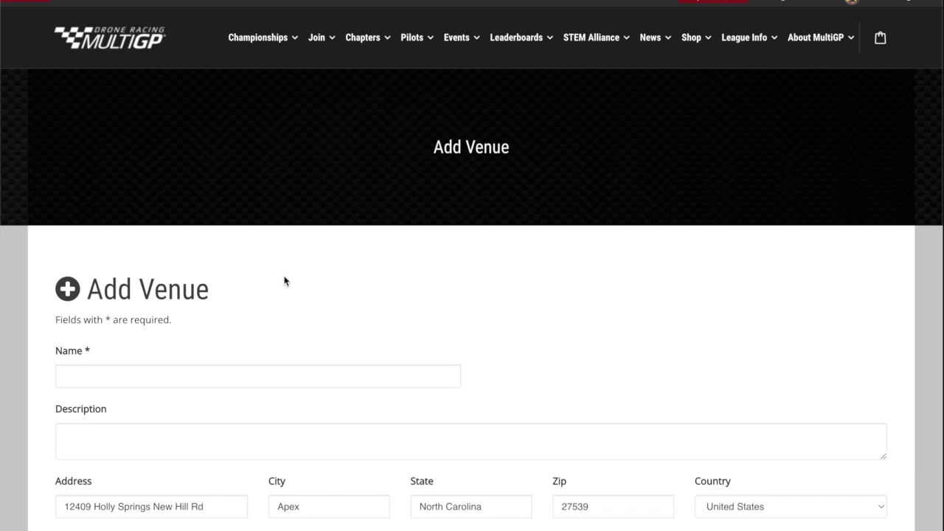
# Name the new venue "test venue".
pyautogui.click(158, 377)
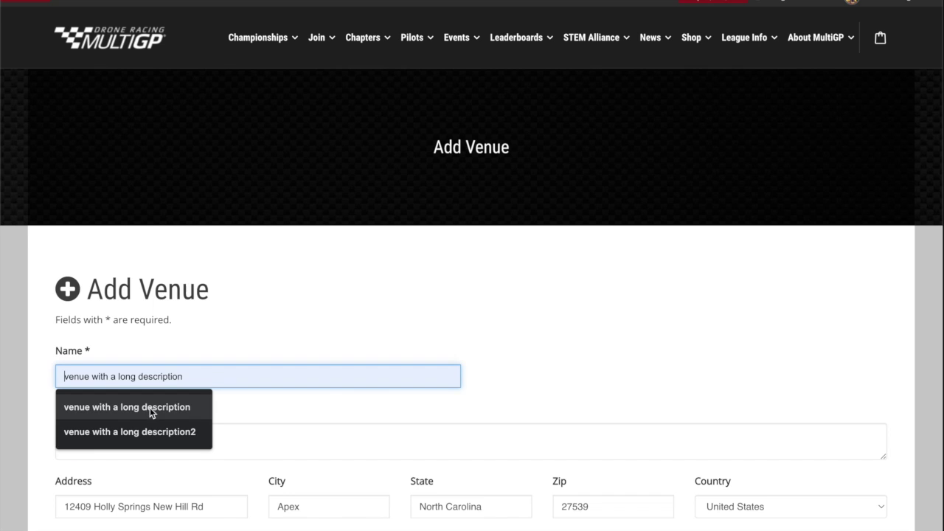
pyautogui.click(150, 408)
pyautogui.moveTo(191, 377); pyautogui.dragTo(95, 377)
pyautogui.press('BackSpace')
pyautogui.press('BackSpace')
pyautogui.press('BackSpace')
pyautogui.press('BackSpace')
pyautogui.press('BackSpace')
pyautogui.press('BackSpace')
pyautogui.press('BackSpace')
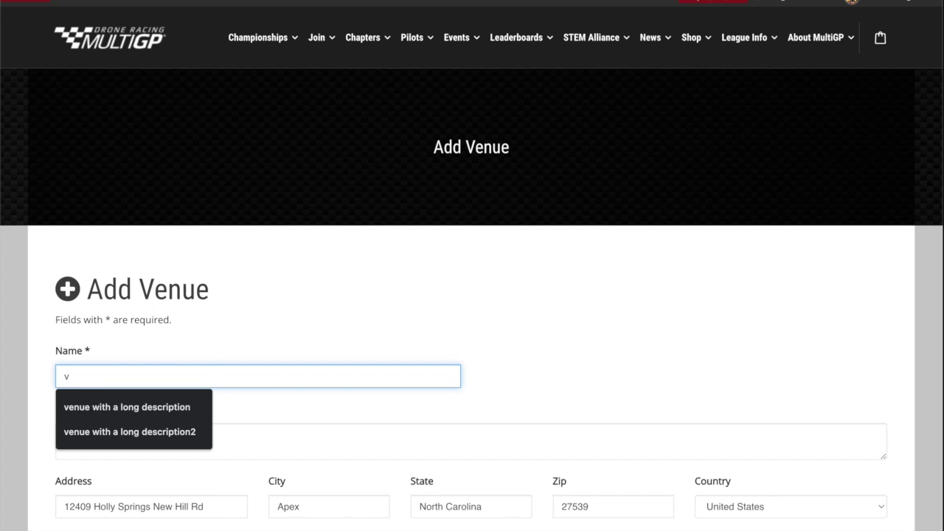
pyautogui.write('test venue')
# Enter "test venue" as the venue's description and save the new venue.
pyautogui.click(110, 442)
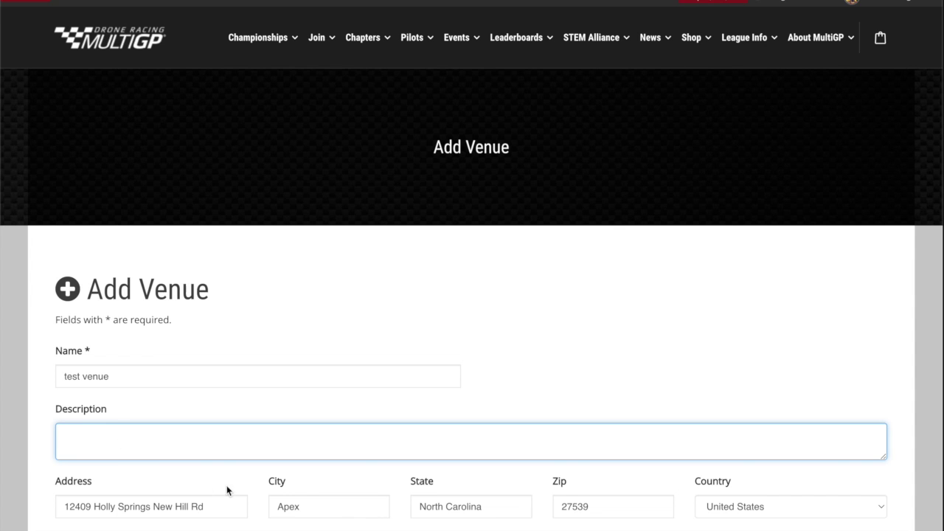
pyautogui.scroll(-2, 226, 487)
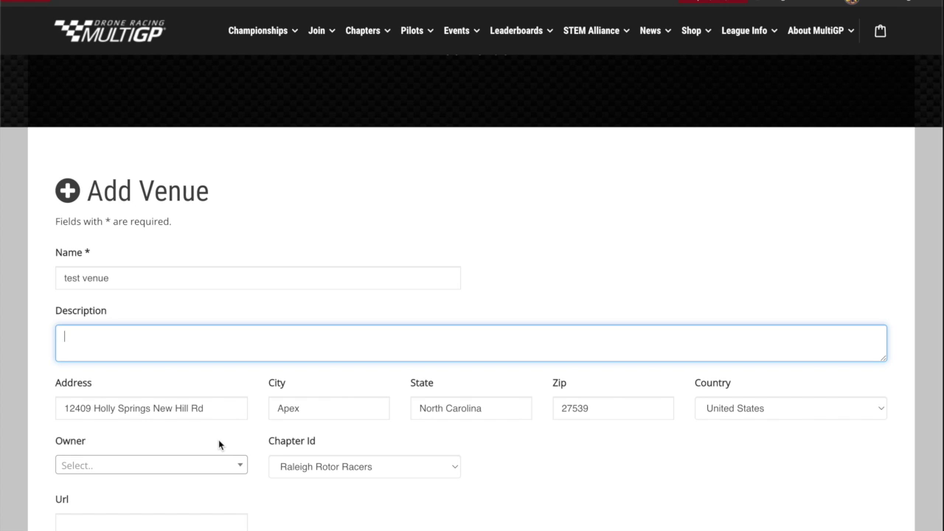
pyautogui.write('test venue')
pyautogui.scroll(-1, 472, 280)
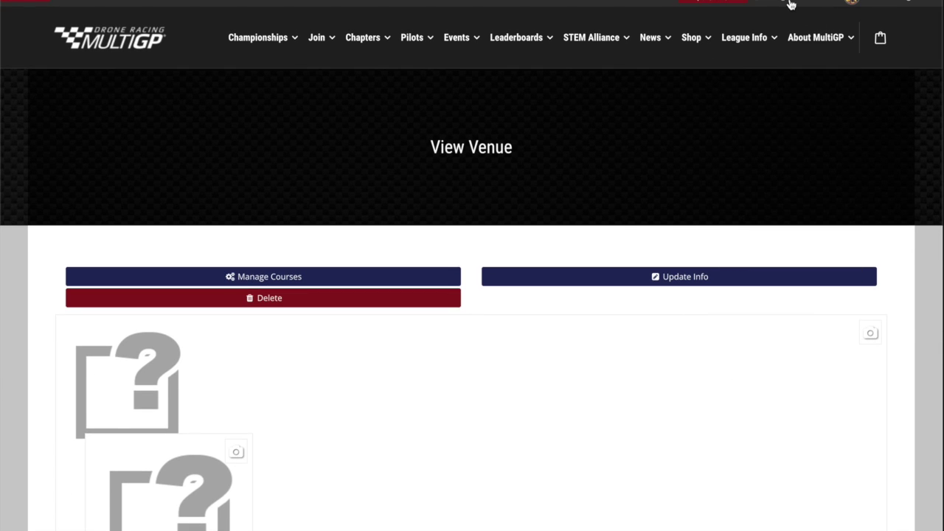
# Return to the chapter page and start a new event in the Fastest 3 Consecutive Laps format.
pyautogui.moveTo(787, 30)
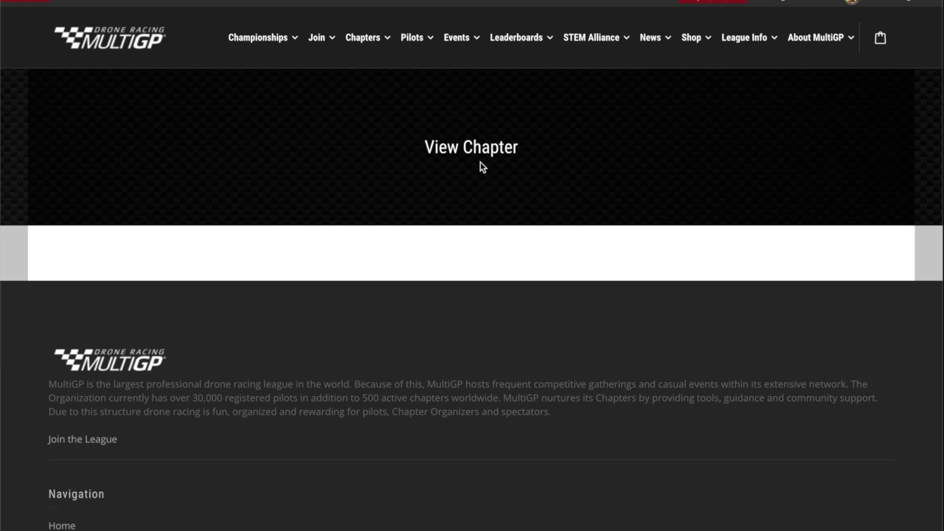
pyautogui.scroll(-2, 480, 161)
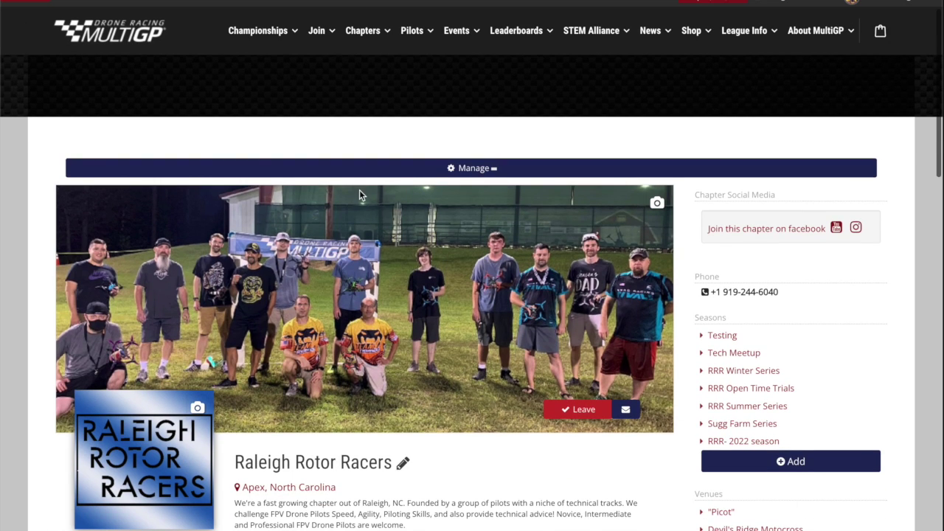
pyautogui.click(358, 171)
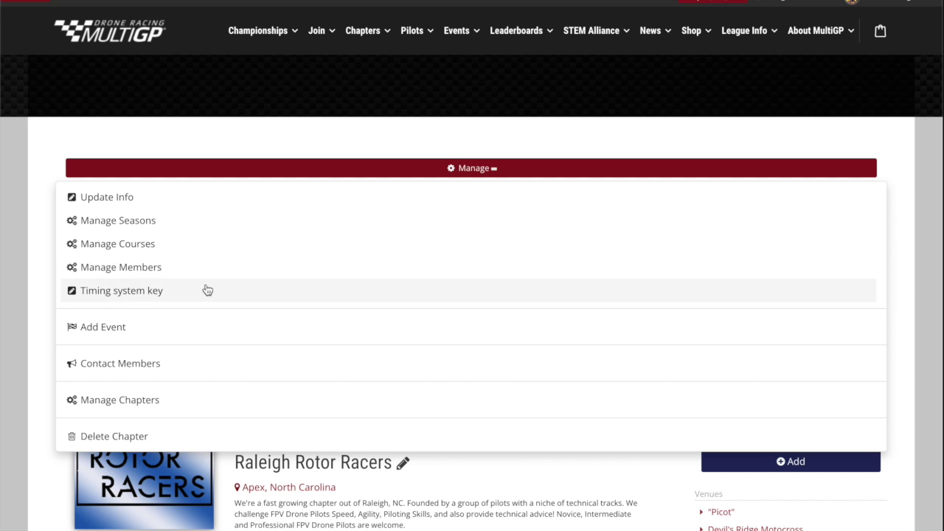
pyautogui.click(110, 331)
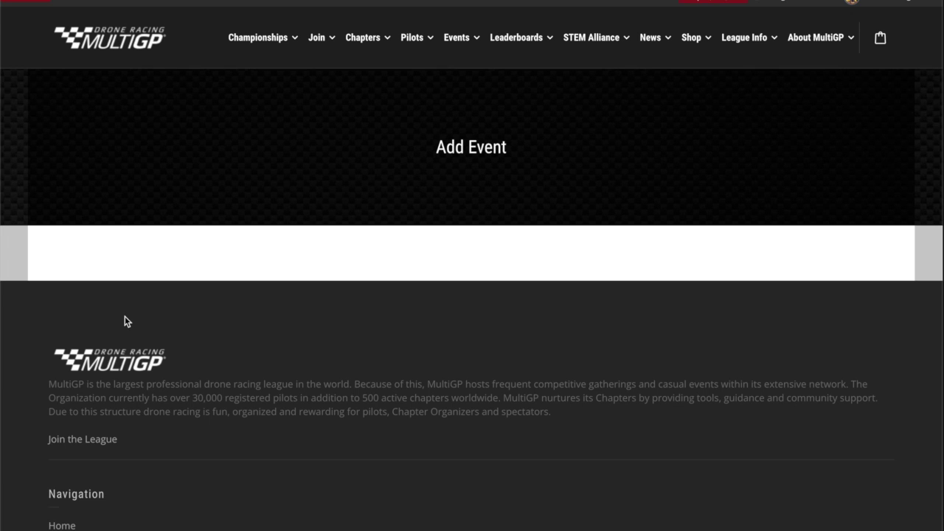
pyautogui.scroll(-2, 125, 321)
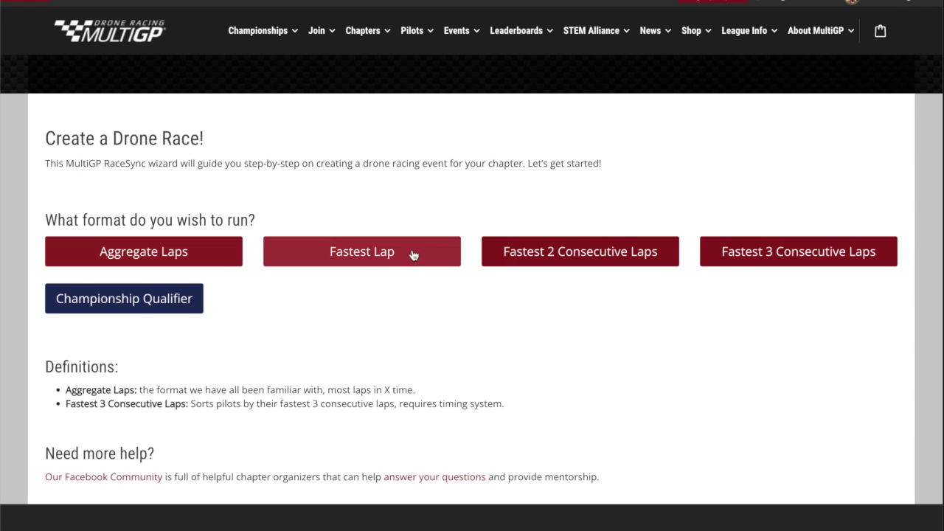
pyautogui.click(785, 260)
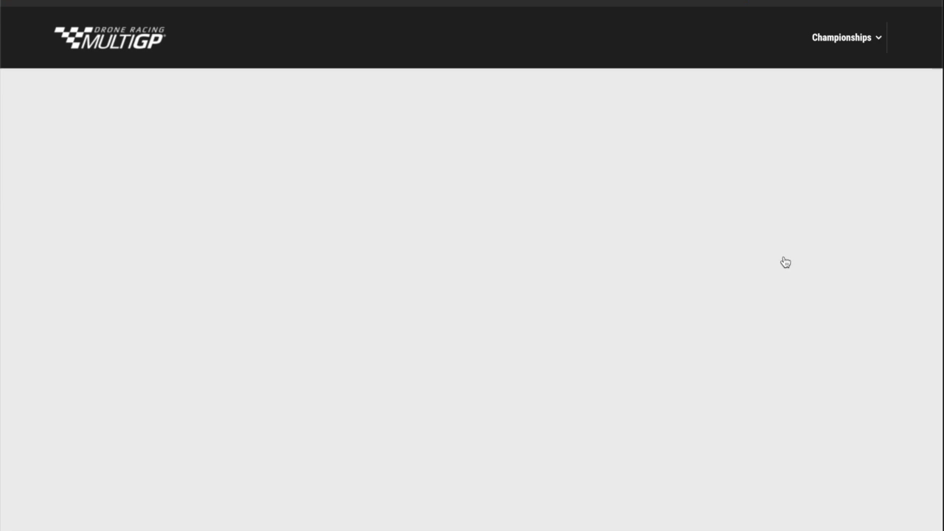
pyautogui.scroll(-3, 664, 337)
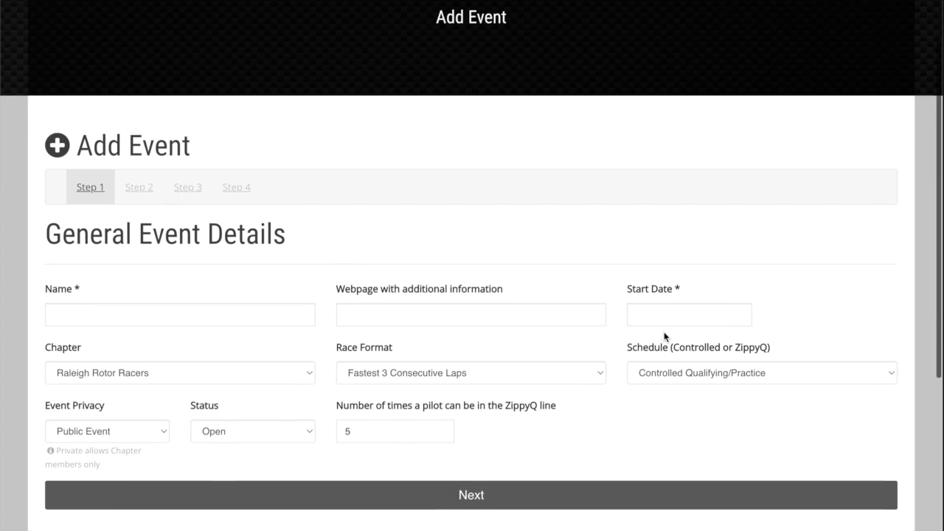
pyautogui.click(112, 267)
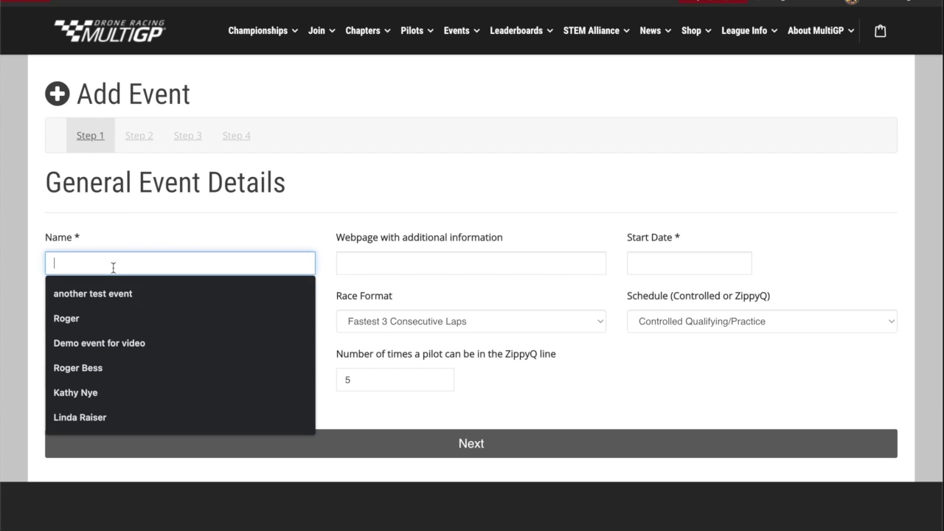
pyautogui.click(108, 343)
pyautogui.click(653, 268)
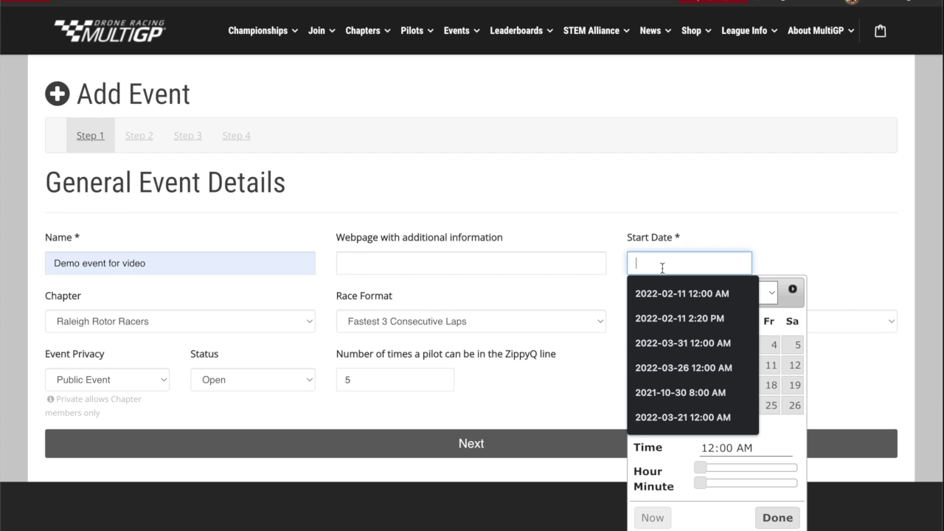
pyautogui.click(790, 405)
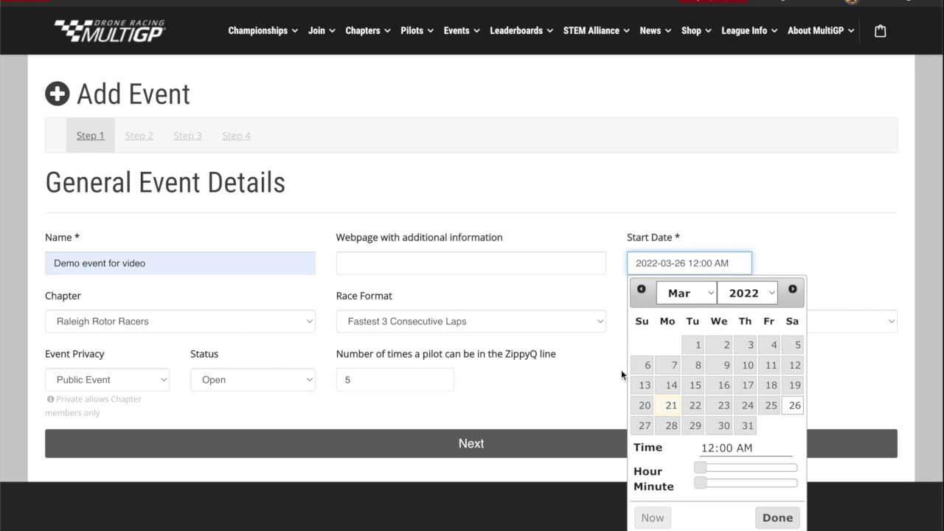
pyautogui.moveTo(702, 467); pyautogui.dragTo(743, 467)
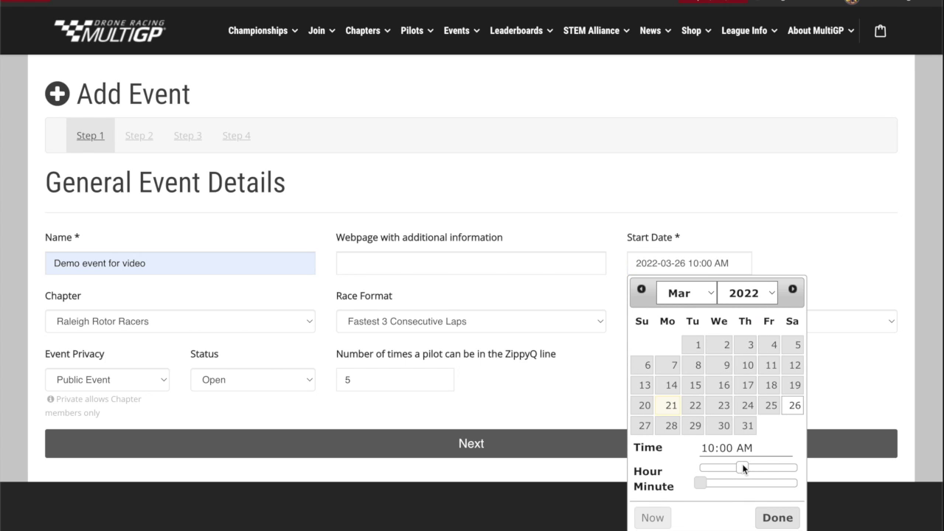
pyautogui.click(776, 518)
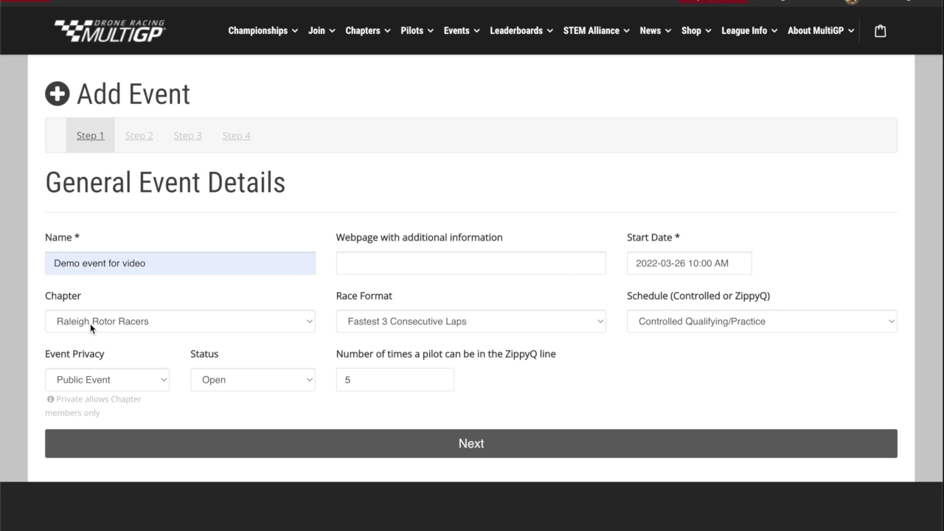
pyautogui.click(678, 321)
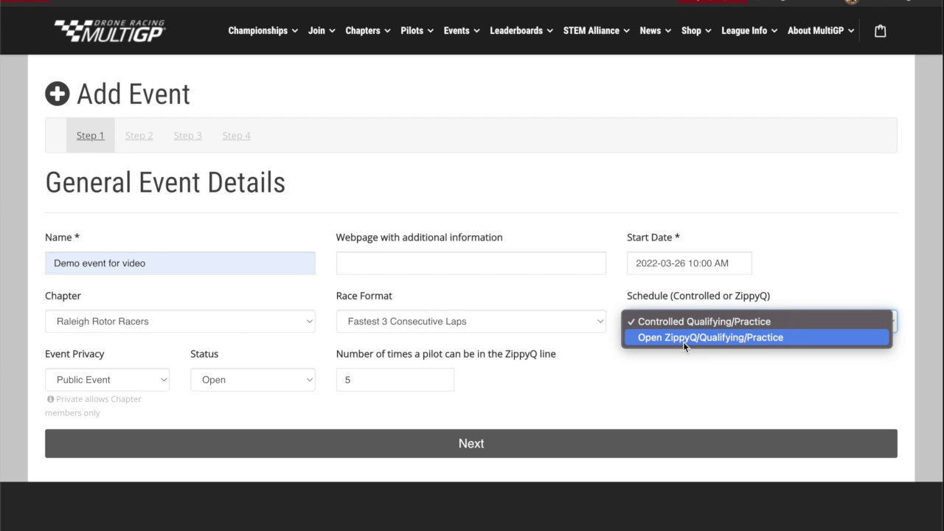
pyautogui.click(683, 337)
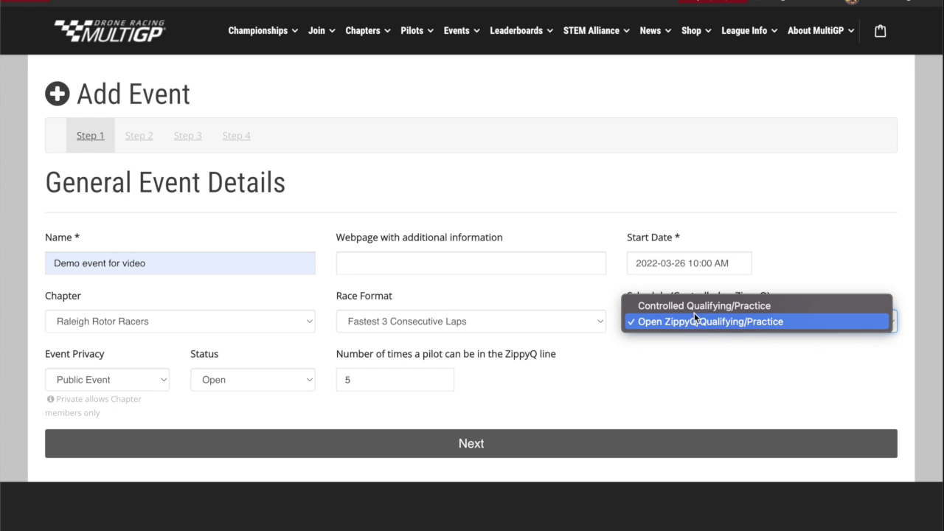
pyautogui.click(693, 307)
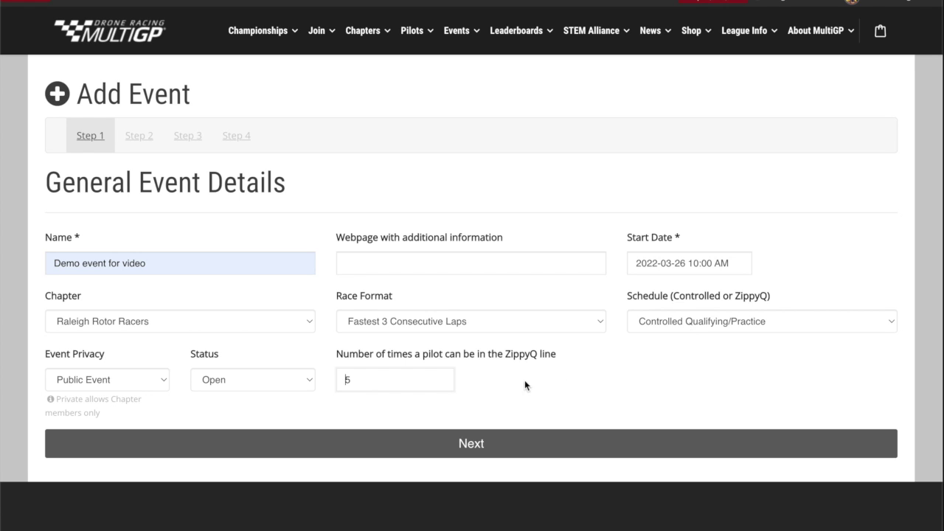
# Continue to the specific event details and set the rounds or pack count limit to 10.
pyautogui.click(445, 447)
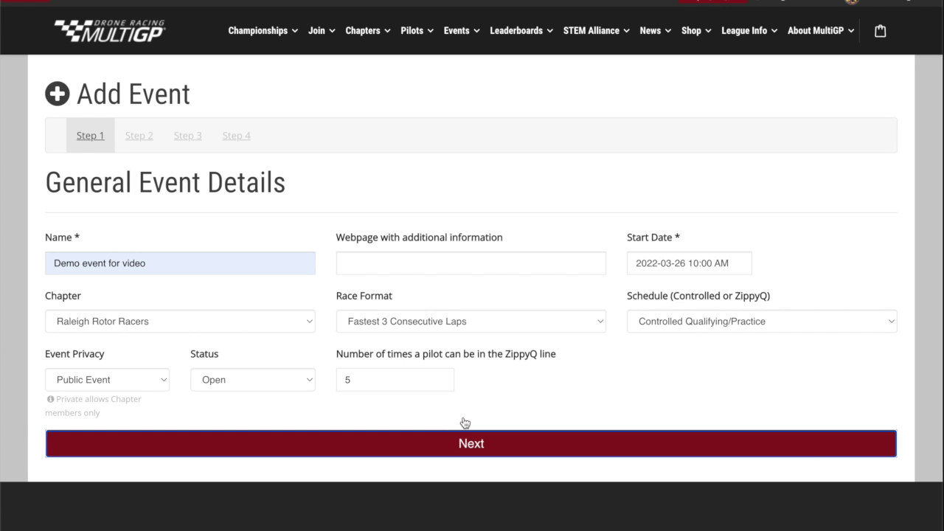
pyautogui.scroll(-3, 463, 422)
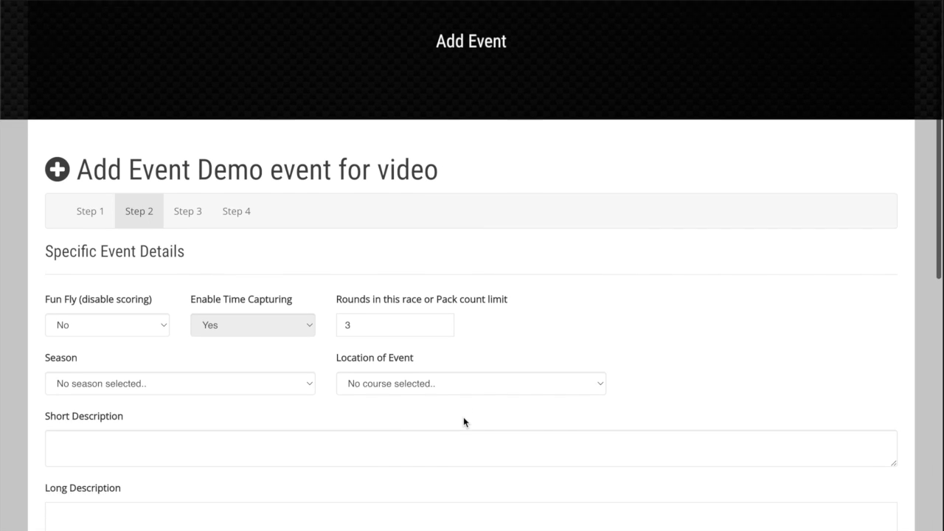
pyautogui.scroll(-1, 463, 422)
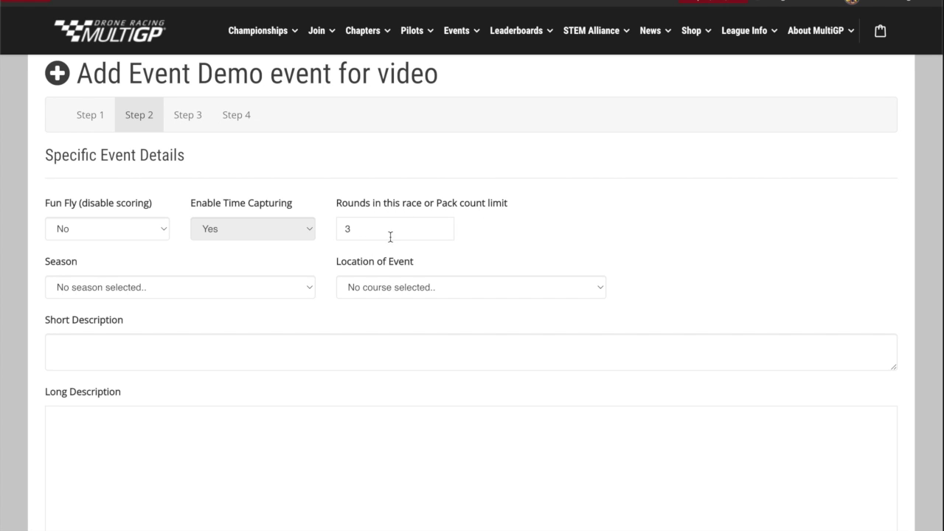
pyautogui.moveTo(378, 232); pyautogui.dragTo(325, 236)
pyautogui.write('1')
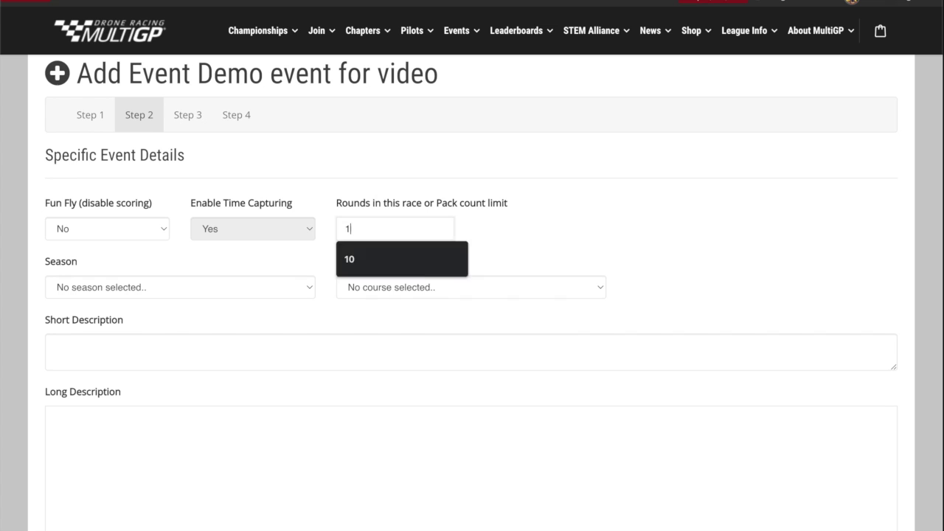
pyautogui.write('0')
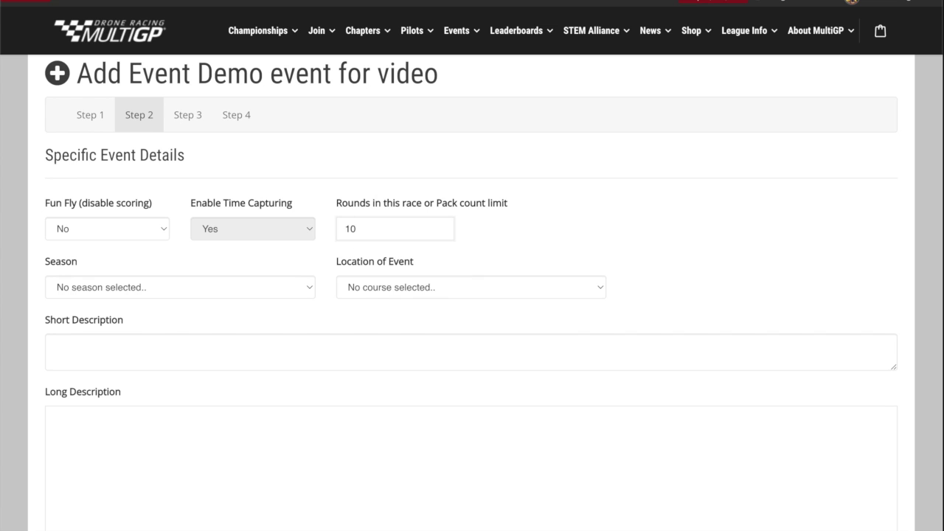
# Assign the event to the Testing season and choose "test venue" as its location.
pyautogui.click(307, 285)
pyautogui.click(229, 303)
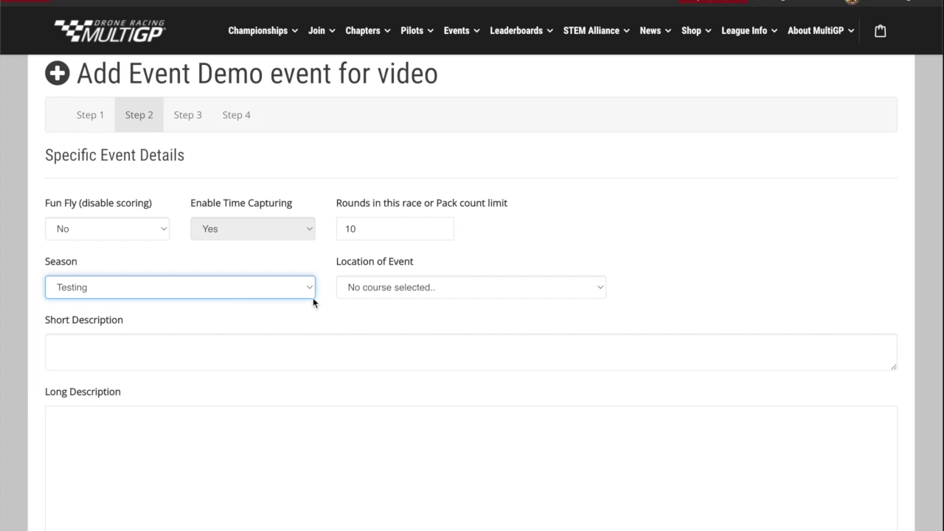
pyautogui.click(588, 288)
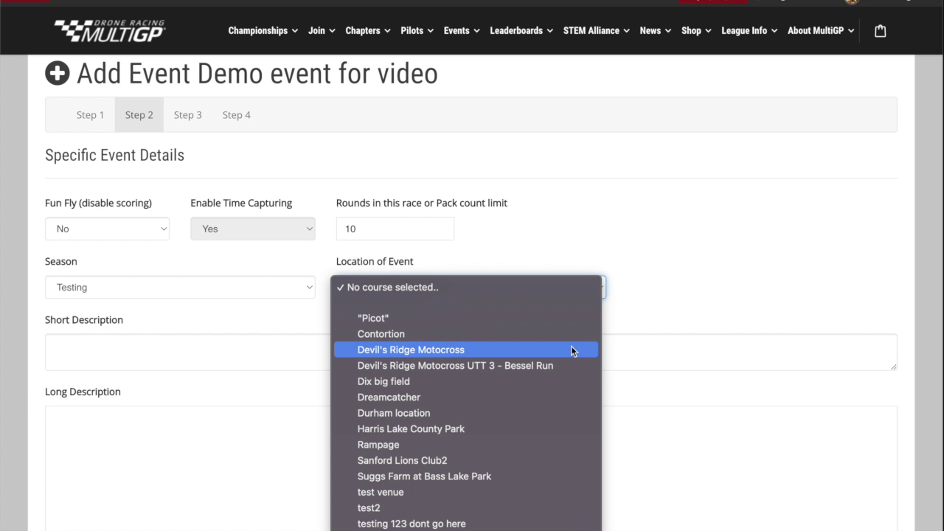
pyautogui.click(385, 492)
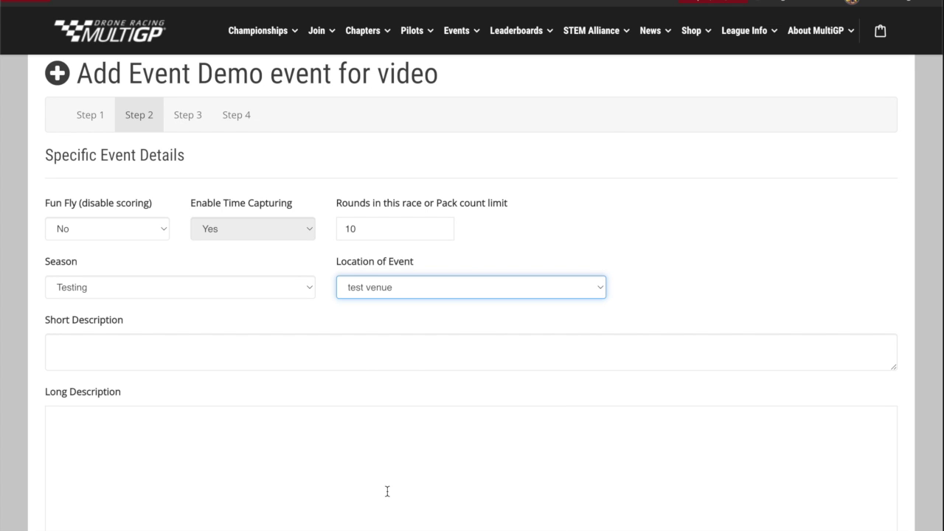
# Enter "Short Description here" as the event's short description and move on to the long description.
pyautogui.click(122, 352)
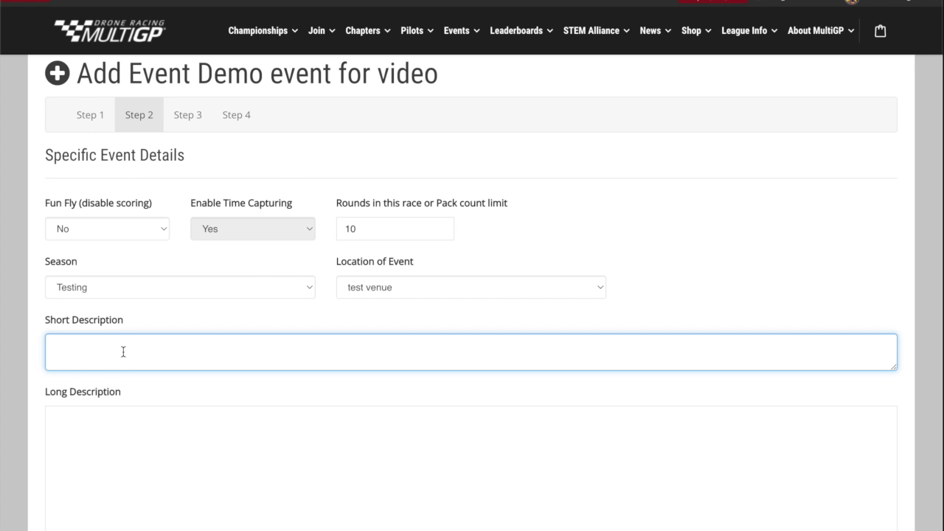
pyautogui.write('Short Description here')
pyautogui.press('Tab')
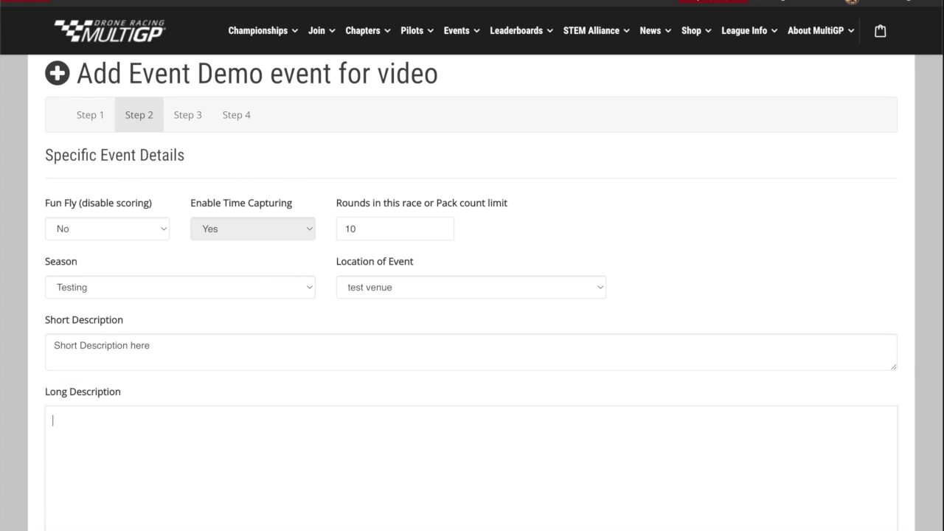
# Enter "Long description here" as the long description and list 9am setup, 10am open practice, 11am qualifying and 2pm mains as the itinerary.
pyautogui.write('Long description here')
pyautogui.scroll(-2, 110, 441)
pyautogui.click(114, 455)
pyautogui.write('9am ')
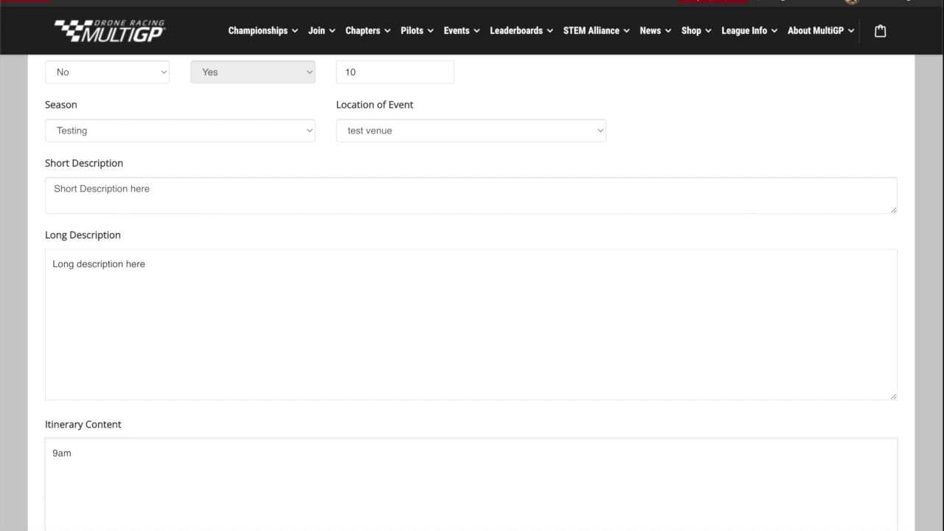
pyautogui.write('setup')
pyautogui.press('Return')
pyautogui.write('10am open practice')
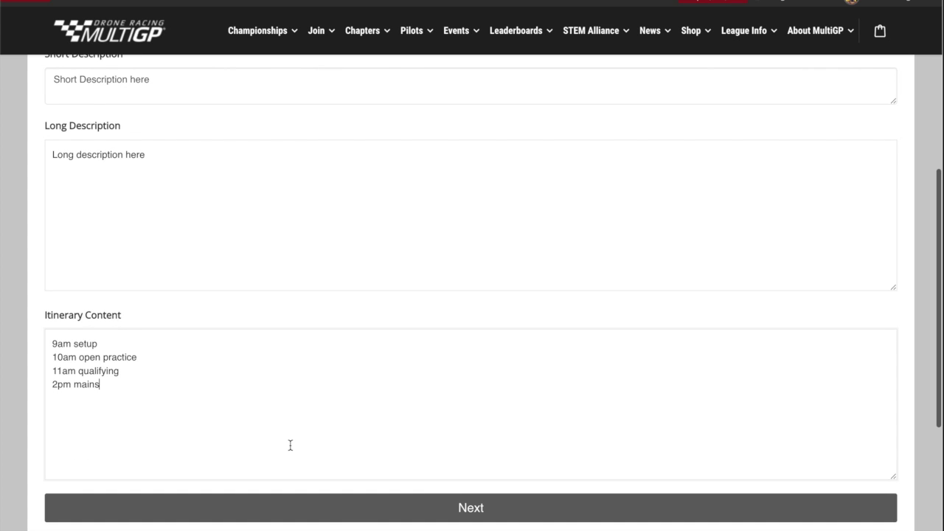
pyautogui.scroll(-1, 290, 444)
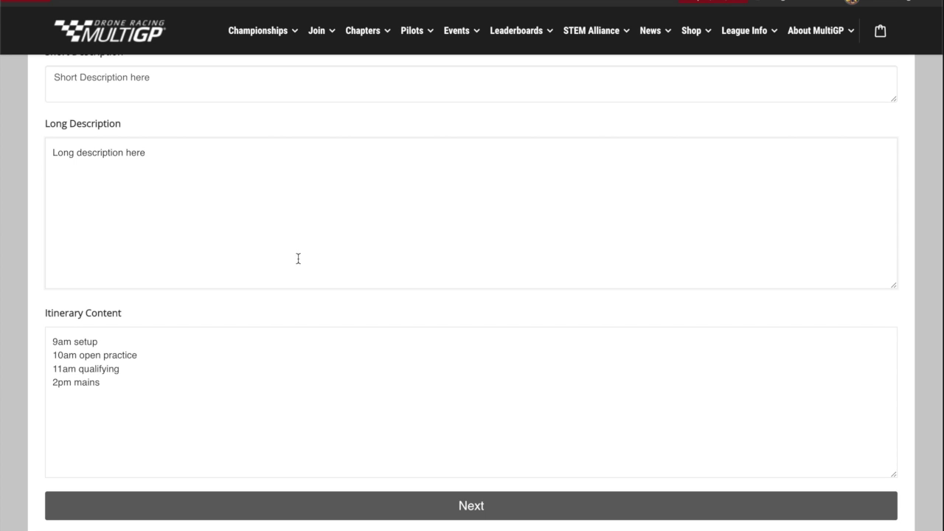
# Check over the specific event details and continue to the video frequency and pilot slot settings.
pyautogui.scroll(3, 449, 404)
pyautogui.scroll(-5, 451, 405)
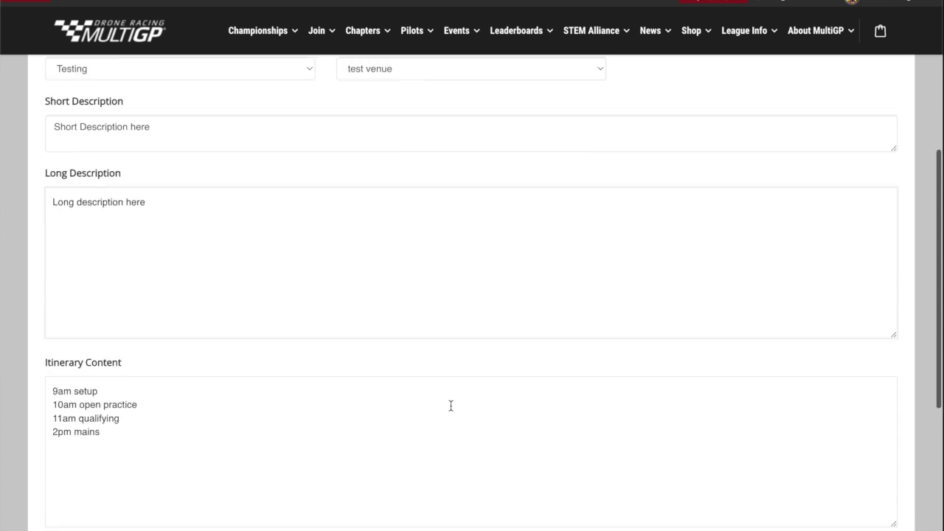
pyautogui.scroll(1, 455, 369)
pyautogui.click(454, 359)
pyautogui.scroll(-3, 468, 454)
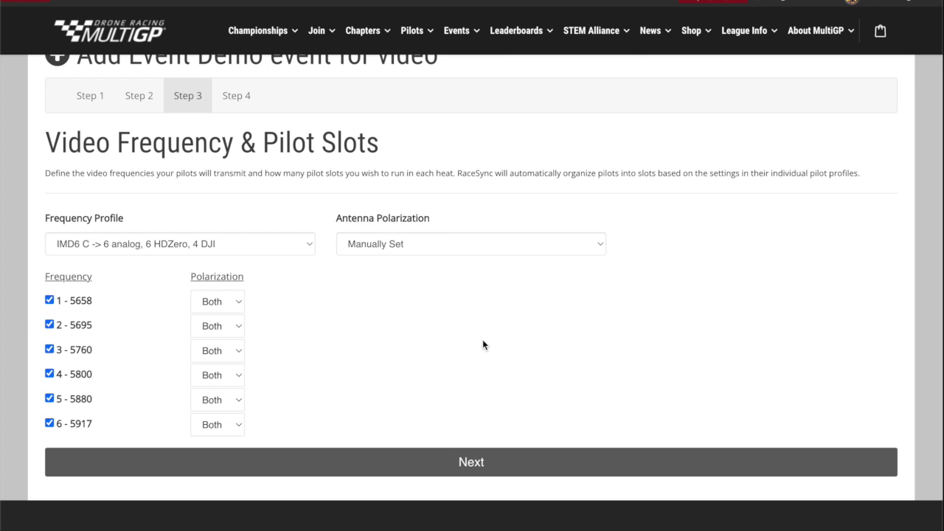
# Disable frequencies 5 - 5880 and 6 - 5917, and enable both again.
pyautogui.click(49, 424)
pyautogui.click(48, 398)
pyautogui.click(50, 398)
pyautogui.click(49, 422)
# Keep the IMD6 C frequency profile with manually set antenna polarization and continue to the aircraft restrictions.
pyautogui.click(499, 250)
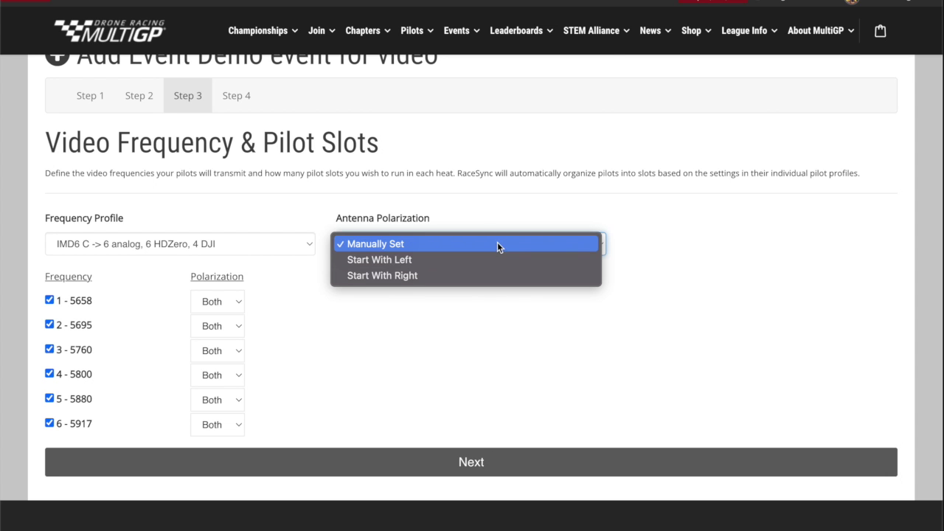
pyautogui.click(299, 244)
pyautogui.click(221, 243)
pyautogui.click(477, 458)
# Examine the available restrictions for aircraft type, aircraft size, battery and propeller size.
pyautogui.scroll(-5, 478, 458)
pyautogui.scroll(2, 477, 459)
pyautogui.scroll(2, 477, 459)
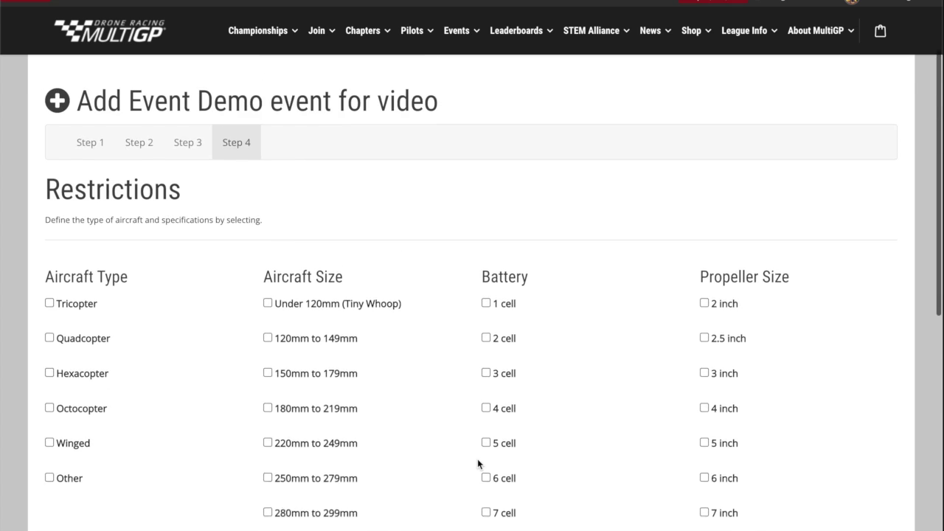
pyautogui.scroll(-3, 478, 459)
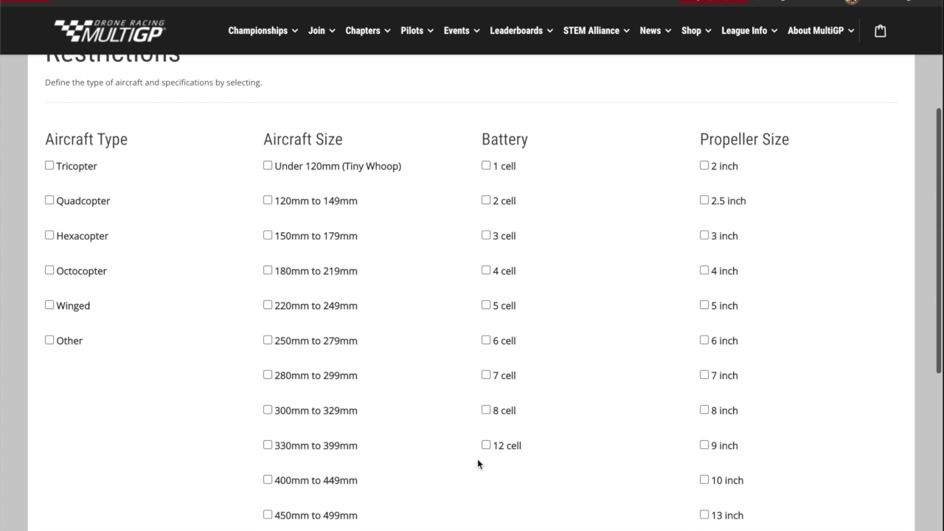
pyautogui.scroll(-1, 477, 459)
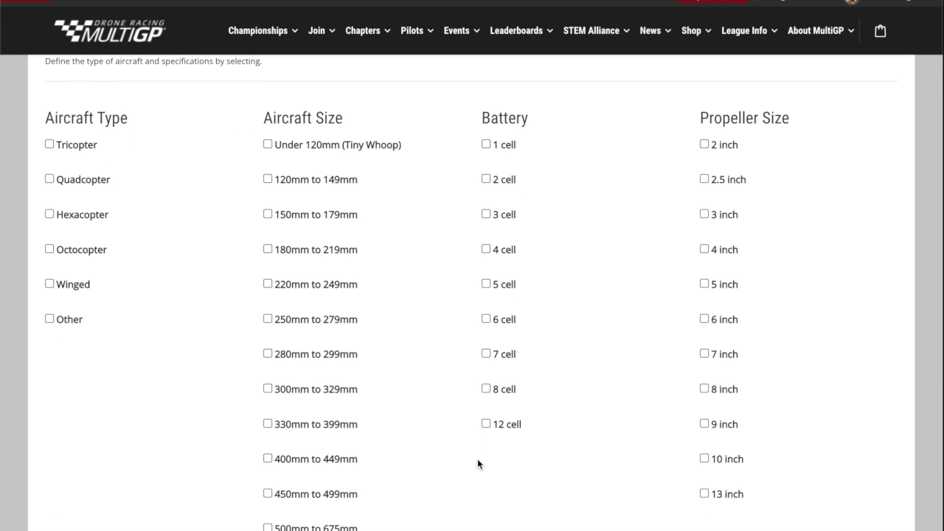
pyautogui.scroll(1, 477, 459)
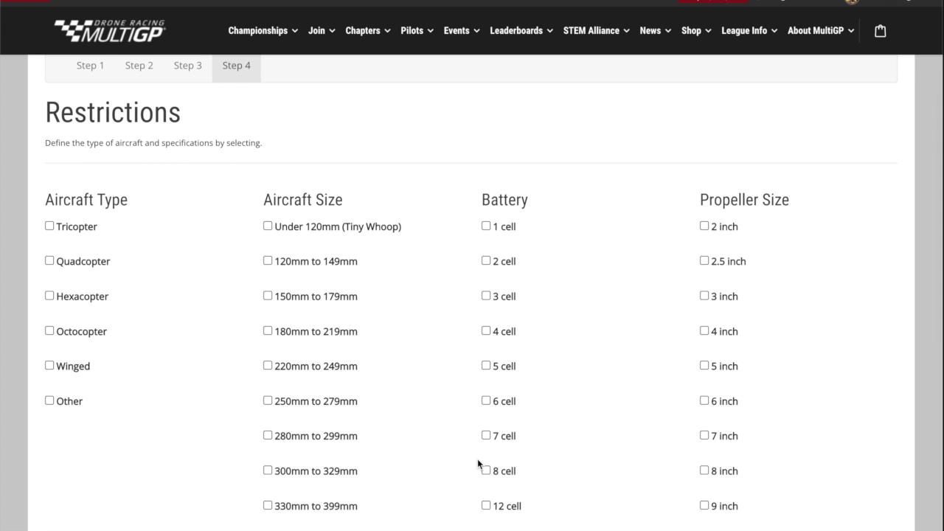
pyautogui.scroll(-1, 477, 459)
pyautogui.scroll(-2, 478, 463)
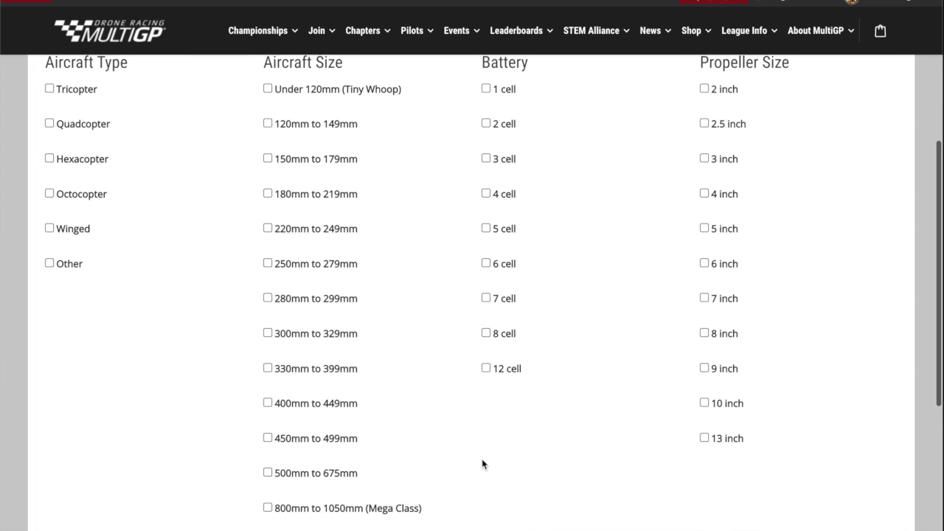
pyautogui.scroll(1, 482, 460)
pyautogui.scroll(-1, 482, 460)
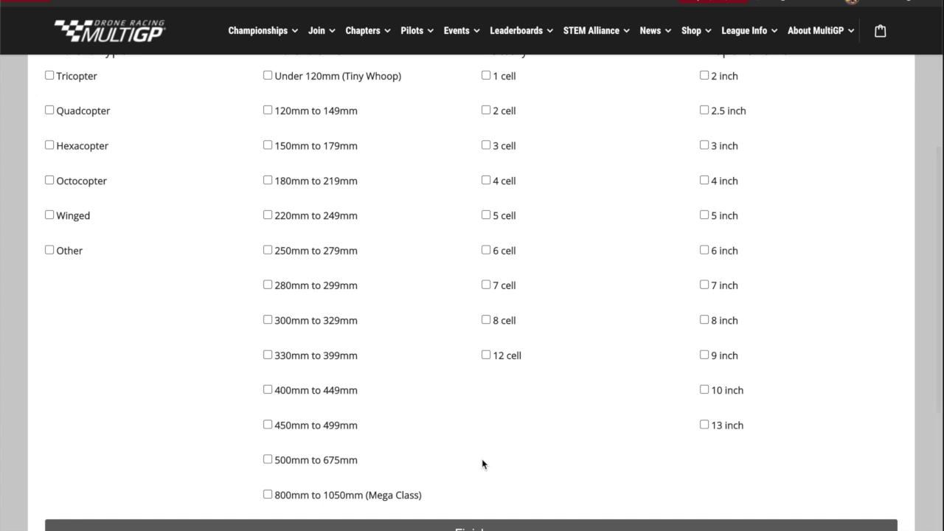
pyautogui.scroll(1, 483, 464)
pyautogui.scroll(1, 482, 470)
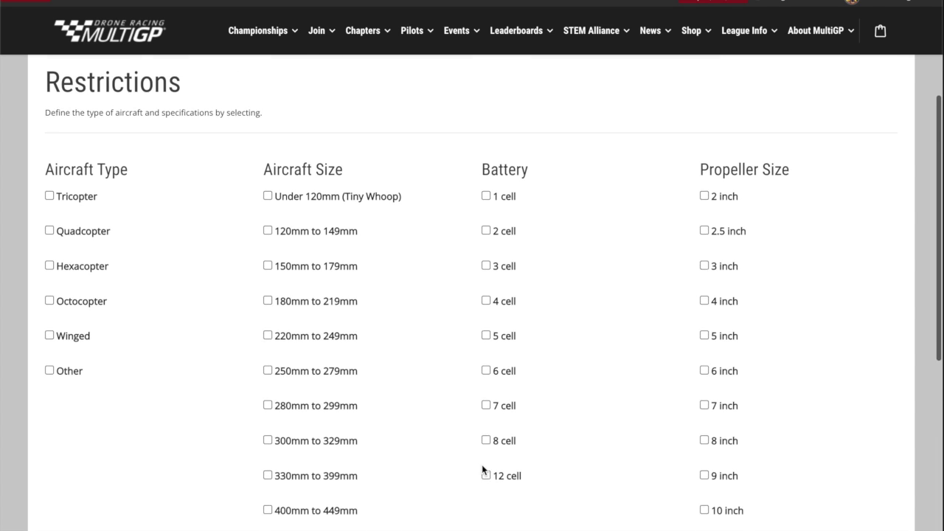
pyautogui.scroll(-4, 483, 470)
pyautogui.scroll(3, 482, 468)
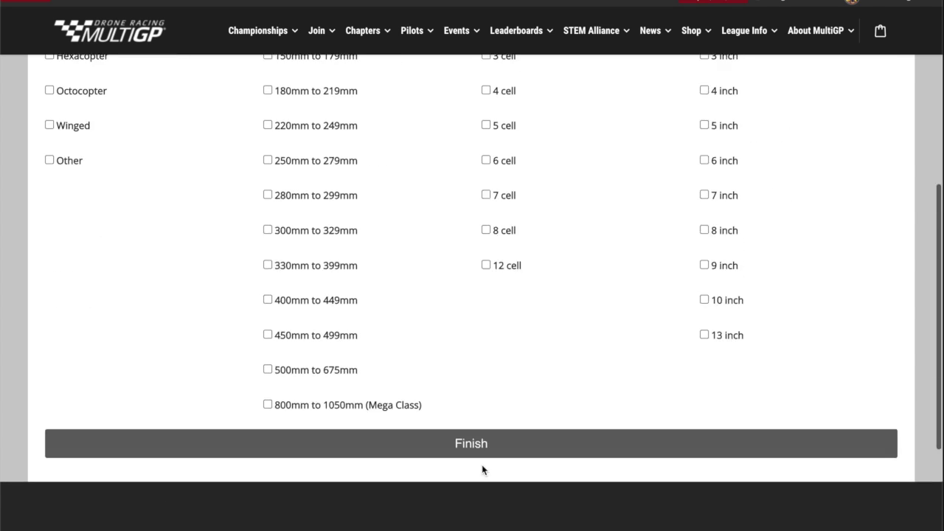
# Finish creating the event without selecting any aircraft restrictions.
pyautogui.scroll(-1, 482, 468)
pyautogui.click(479, 495)
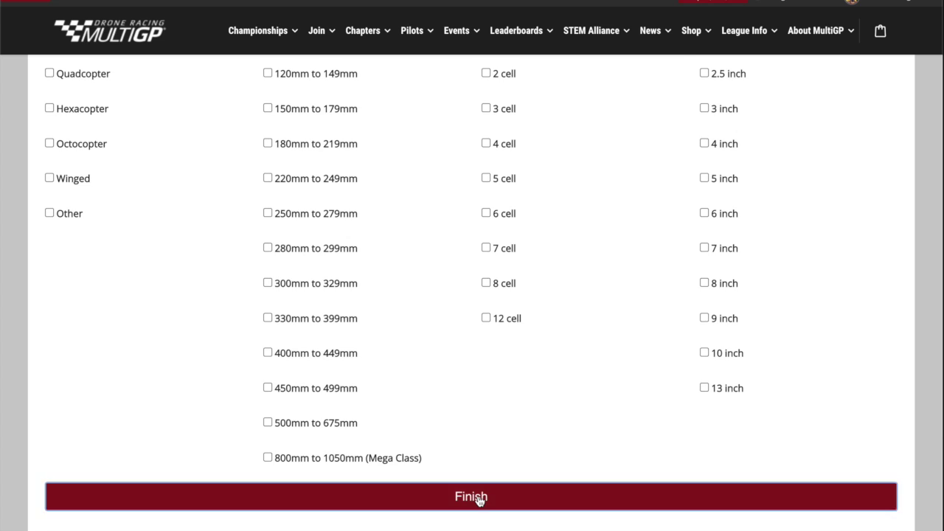
pyautogui.scroll(-1, 443, 472)
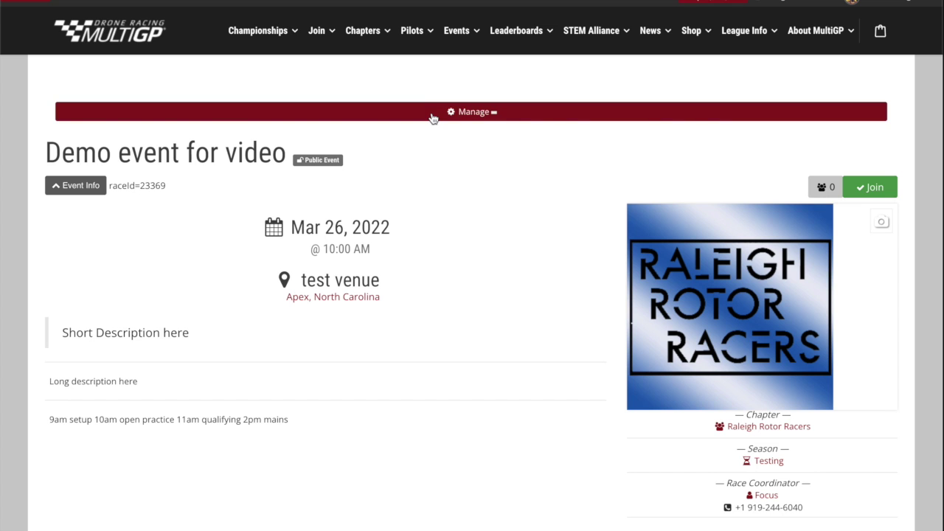
# Open the new event's management options and choose to update its information.
pyautogui.scroll(1, 445, 172)
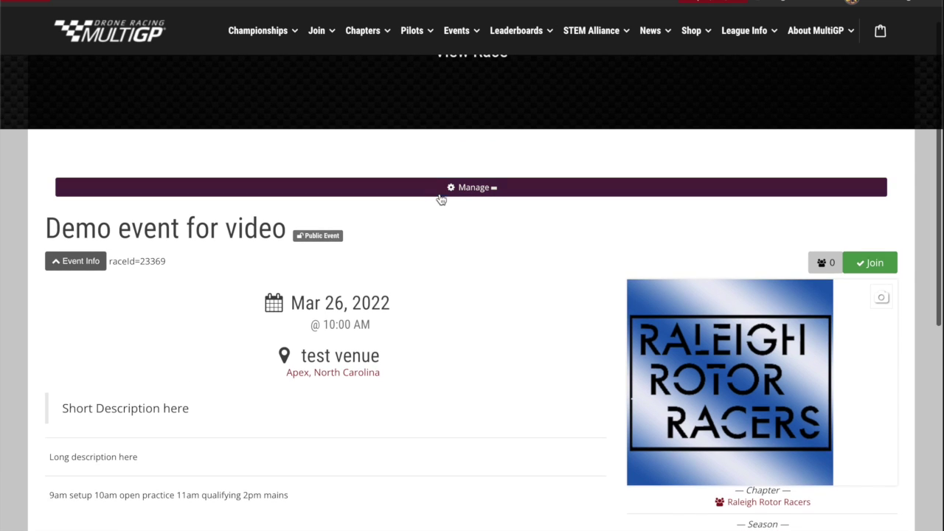
pyautogui.click(443, 193)
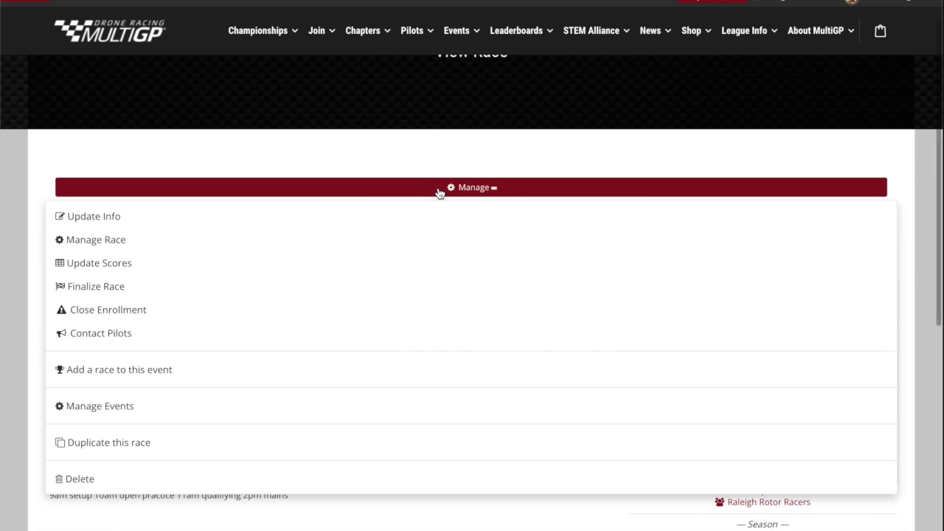
pyautogui.click(118, 222)
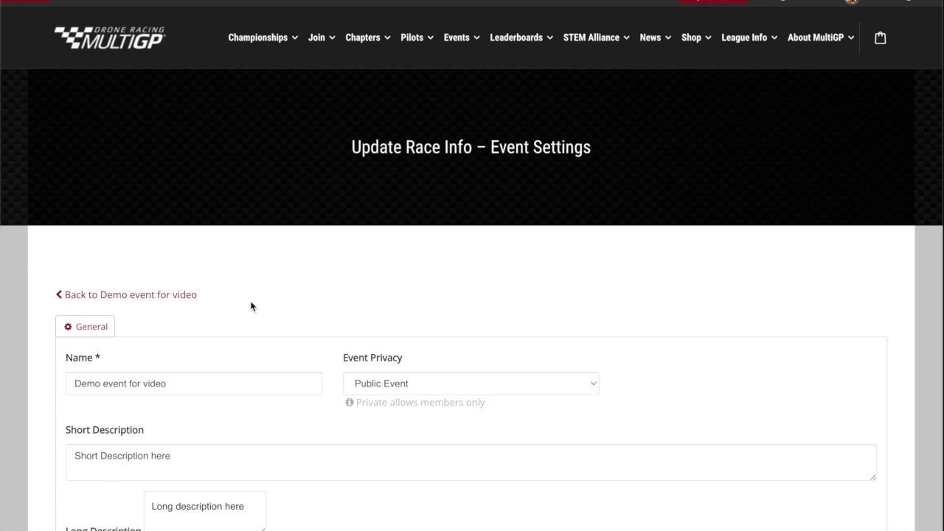
# Examine the event's editable settings, from the descriptions and itinerary through the restrictions to the advanced options.
pyautogui.scroll(-2, 250, 300)
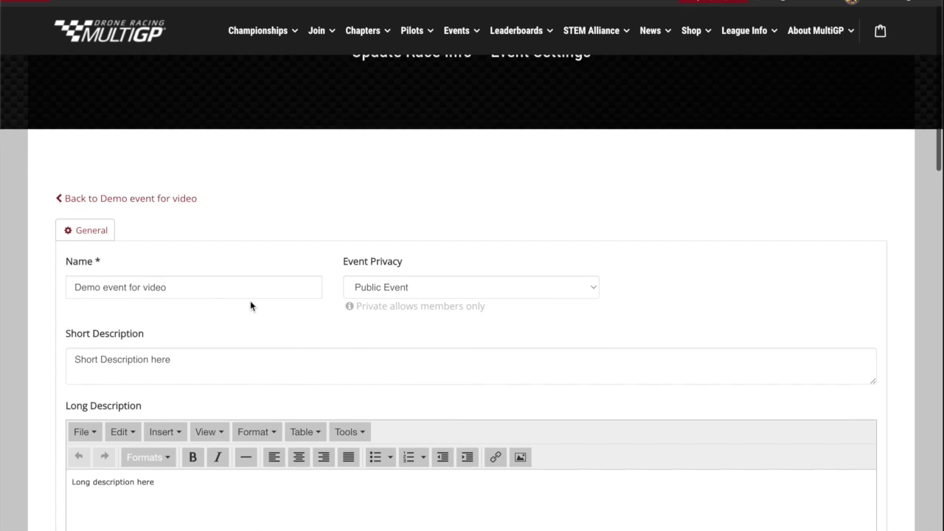
pyautogui.scroll(-2, 250, 300)
pyautogui.scroll(-3, 248, 312)
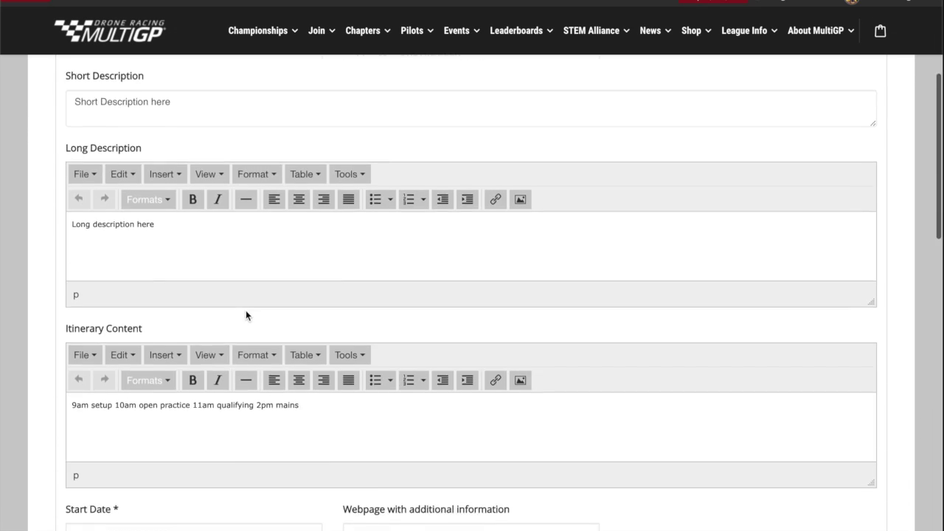
pyautogui.scroll(-5, 245, 316)
pyautogui.scroll(-3, 245, 311)
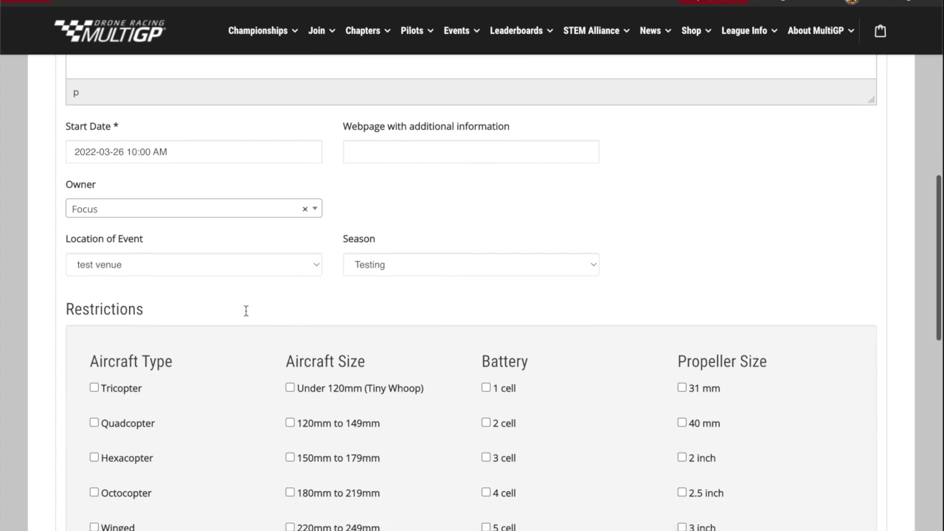
pyautogui.scroll(-1, 449, 242)
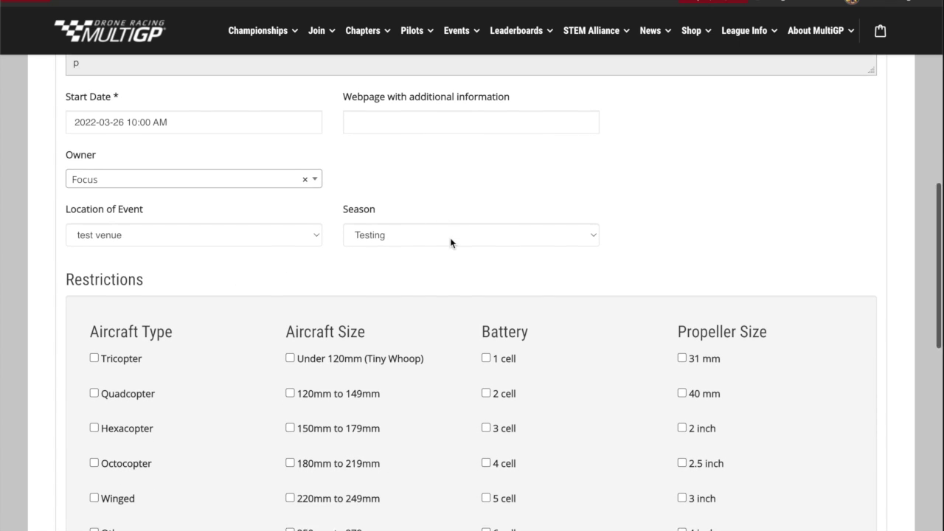
pyautogui.scroll(-6, 450, 242)
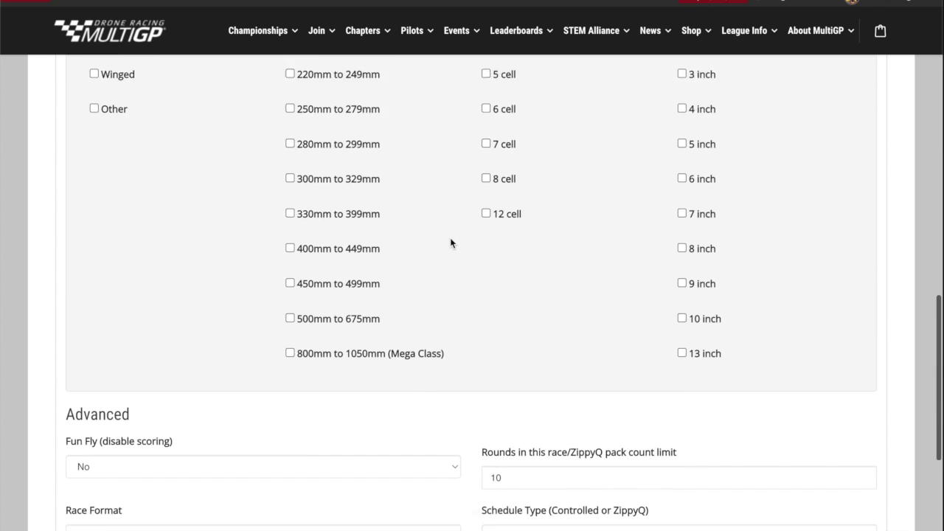
pyautogui.scroll(-2, 451, 243)
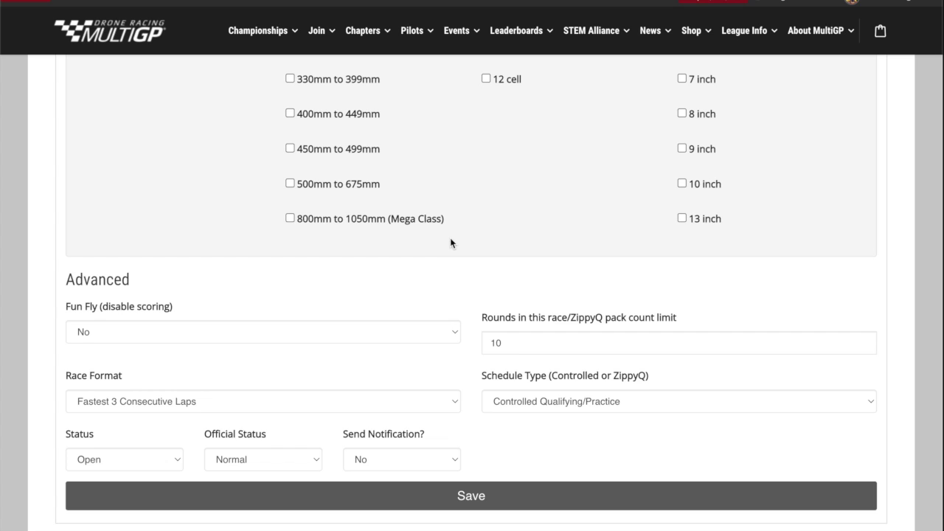
pyautogui.scroll(3, 450, 240)
pyautogui.scroll(-4, 451, 240)
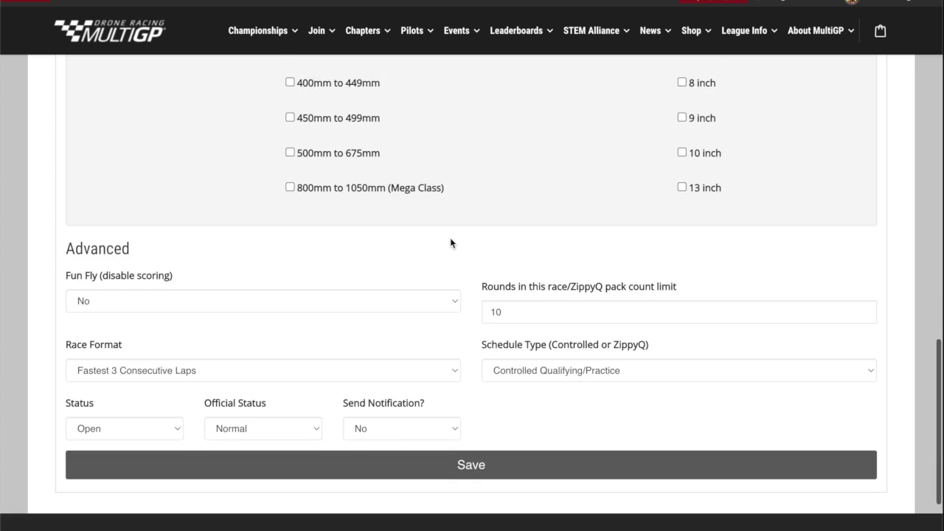
pyautogui.scroll(-2, 451, 239)
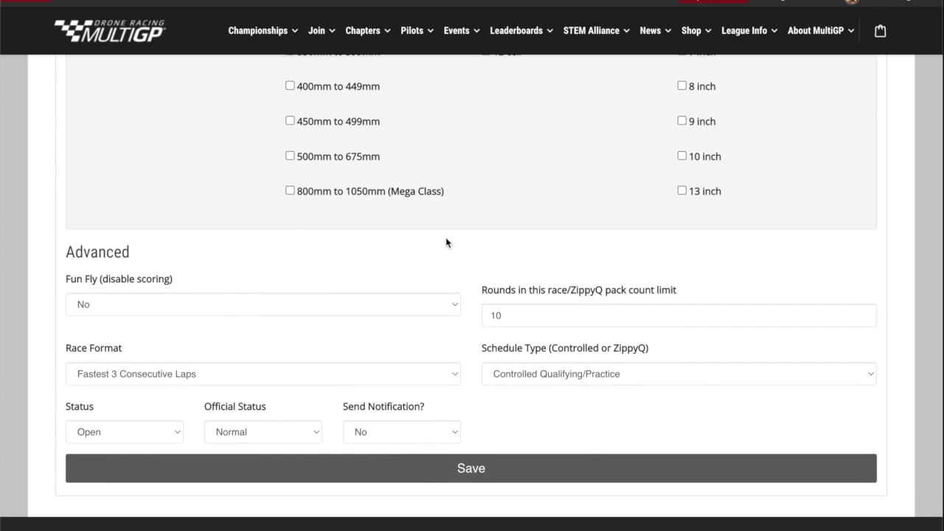
pyautogui.scroll(6, 446, 242)
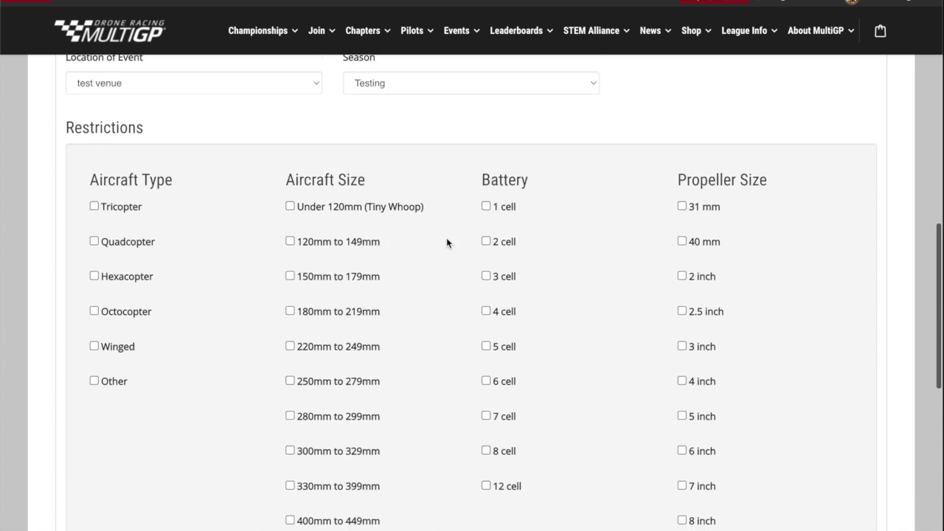
pyautogui.scroll(-6, 446, 242)
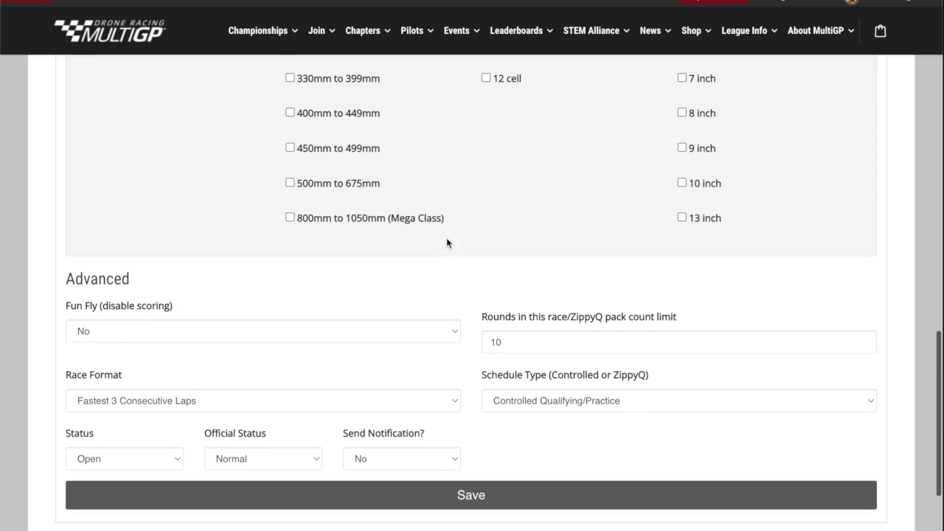
pyautogui.scroll(-1, 447, 242)
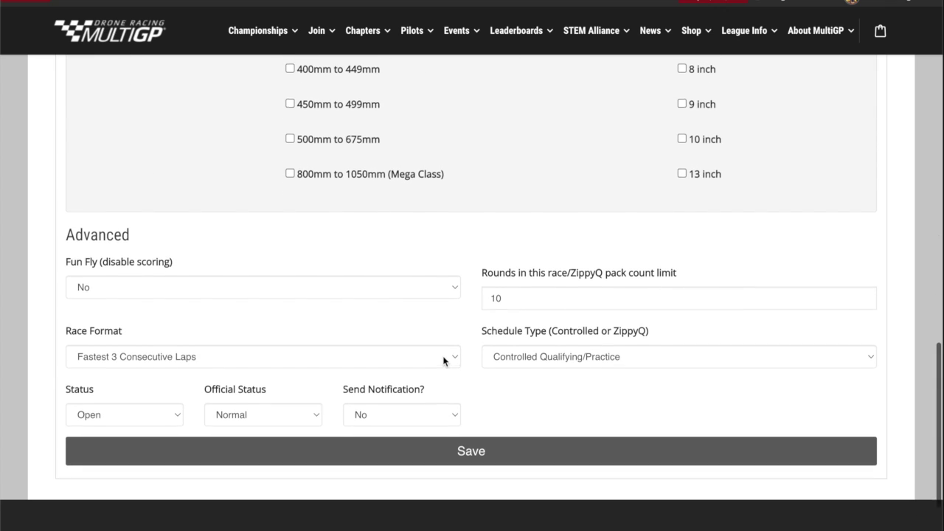
# Set the event's Send Notification option to Yes and save the event settings.
pyautogui.scroll(3, 515, 365)
pyautogui.scroll(-2, 516, 364)
pyautogui.scroll(-1, 516, 363)
pyautogui.click(457, 470)
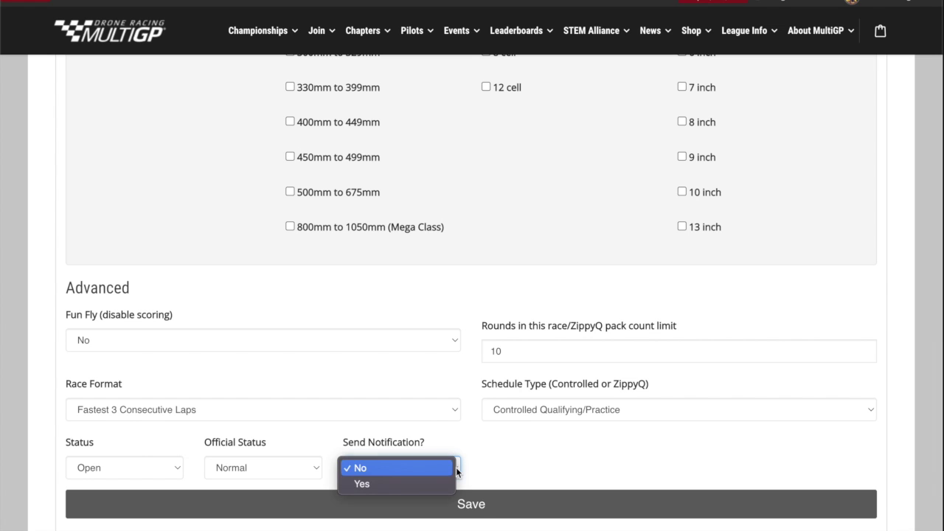
pyautogui.click(410, 486)
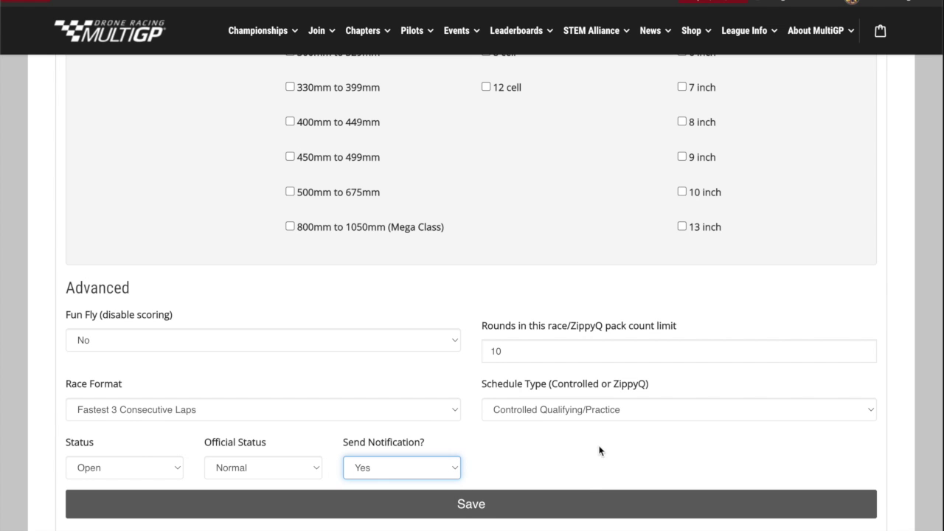
pyautogui.click(474, 506)
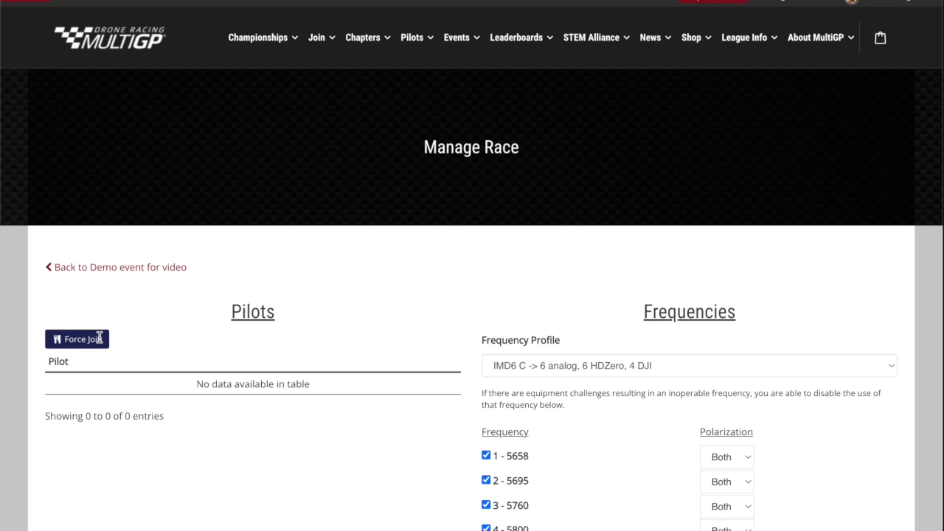
# Review the pilots, frequencies and schedule sections of the event's race management page.
pyautogui.scroll(-5, 99, 338)
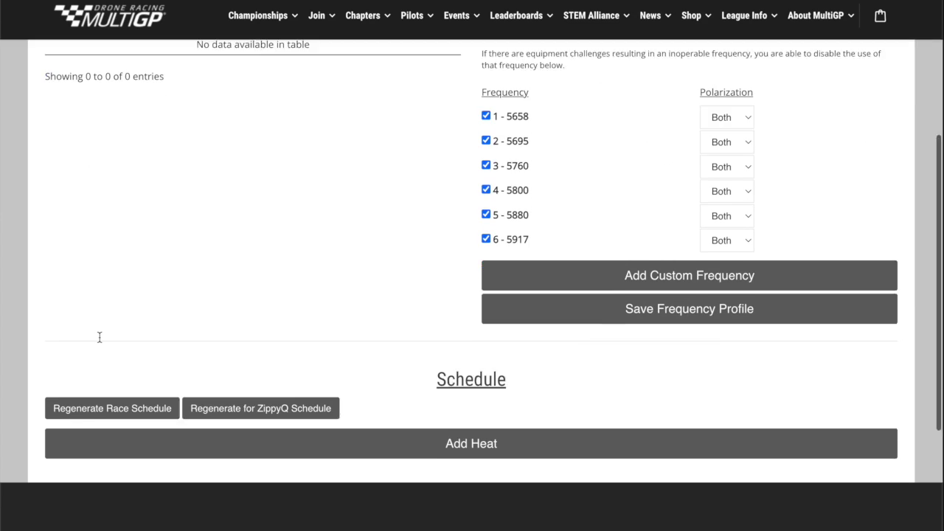
pyautogui.scroll(3, 99, 337)
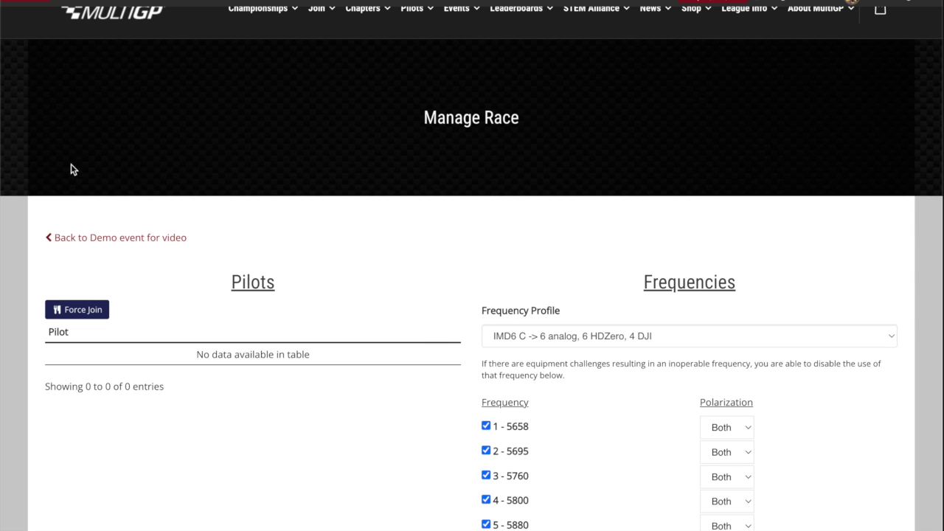
# Search for a pilot by the handle "2dog" in the race's Pilots section, select the matching pilot and force-join them to the race.
pyautogui.scroll(-1, 217, 366)
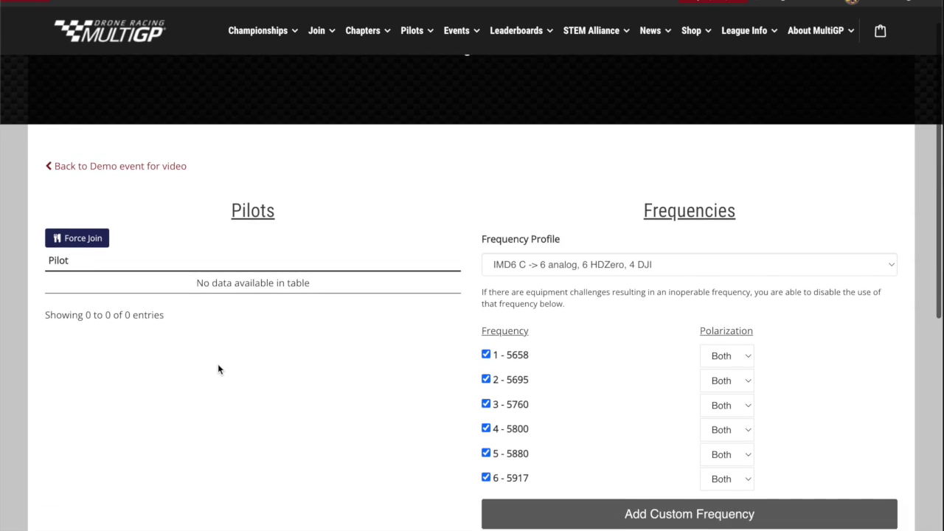
pyautogui.scroll(-1, 258, 370)
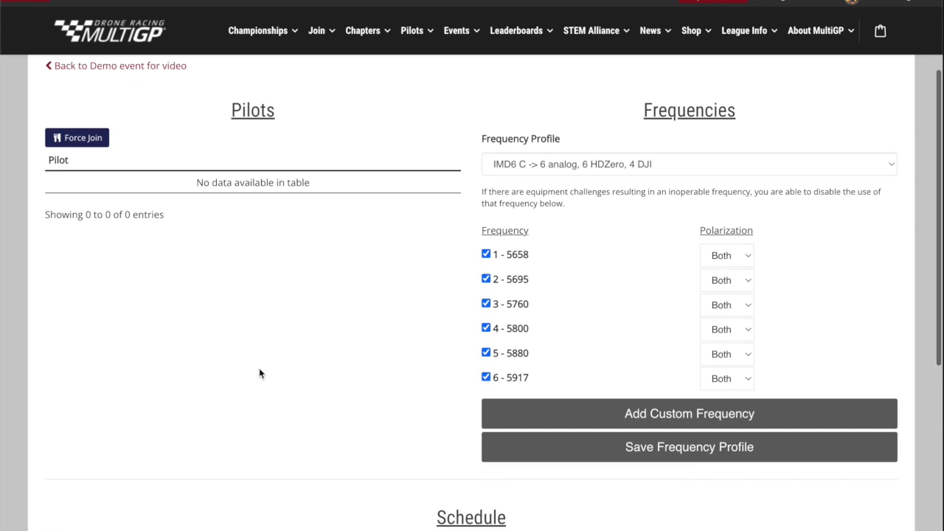
pyautogui.scroll(1, 259, 371)
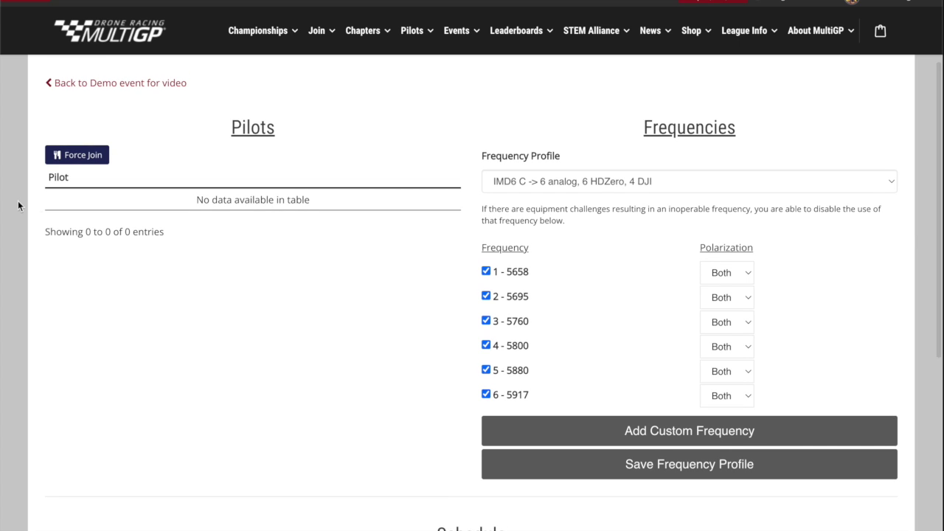
pyautogui.click(72, 159)
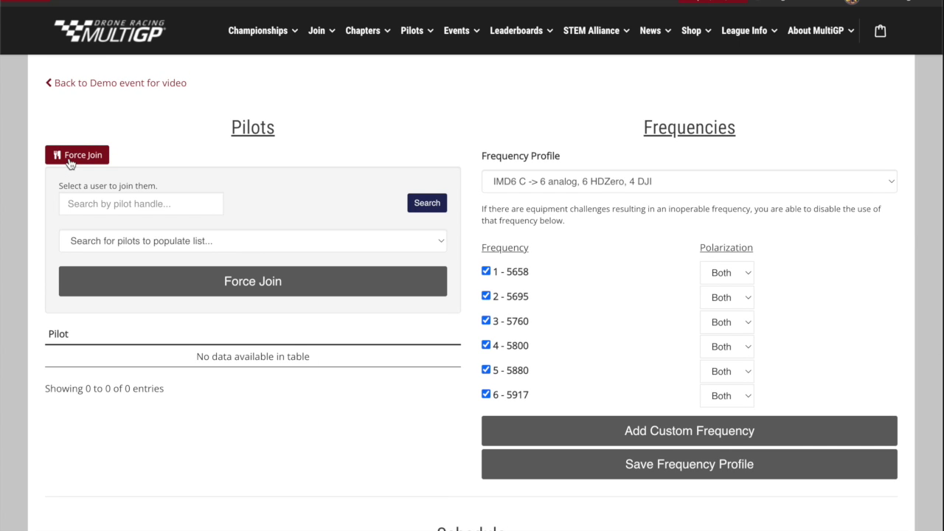
pyautogui.click(121, 240)
pyautogui.click(122, 202)
pyautogui.write('2dog')
pyautogui.click(427, 202)
pyautogui.click(441, 242)
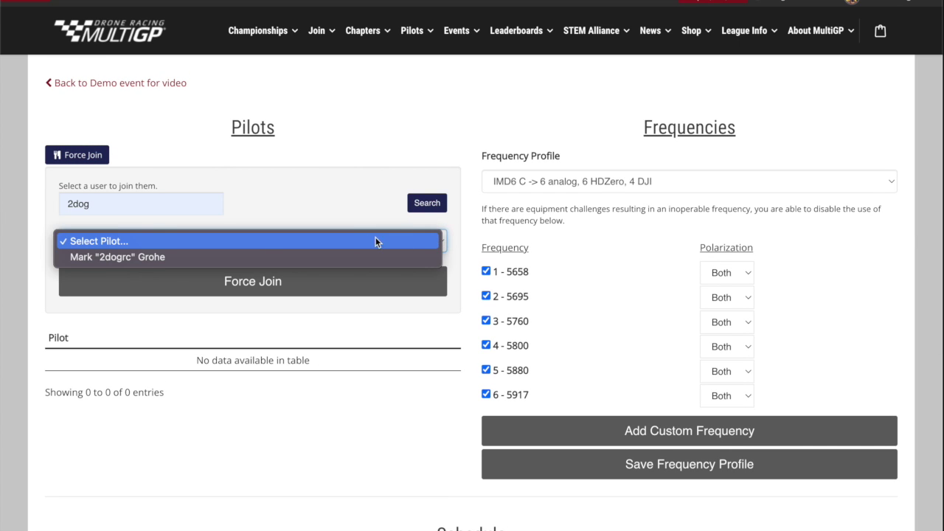
pyautogui.click(221, 255)
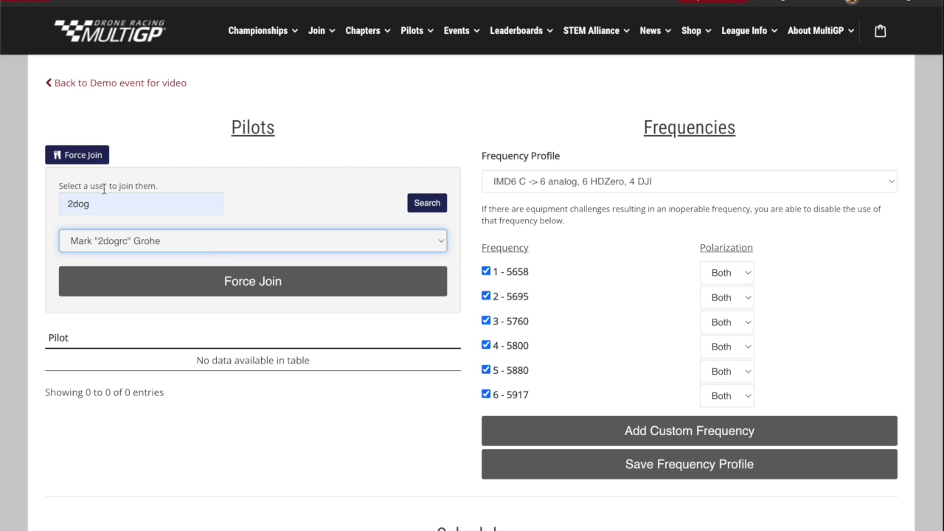
pyautogui.click(259, 287)
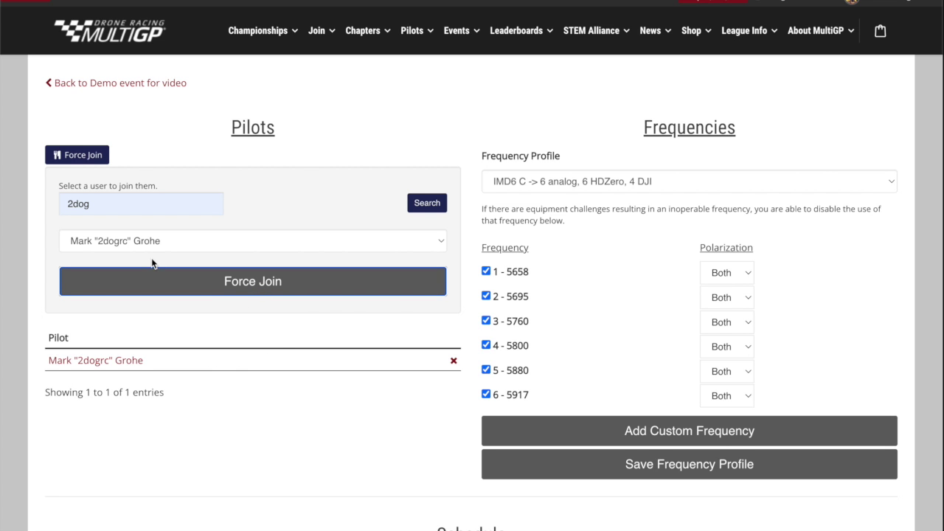
# Examine the updated pilot list and the frequency slot assignments of Heat 1 in the race schedule.
pyautogui.scroll(-1, 143, 258)
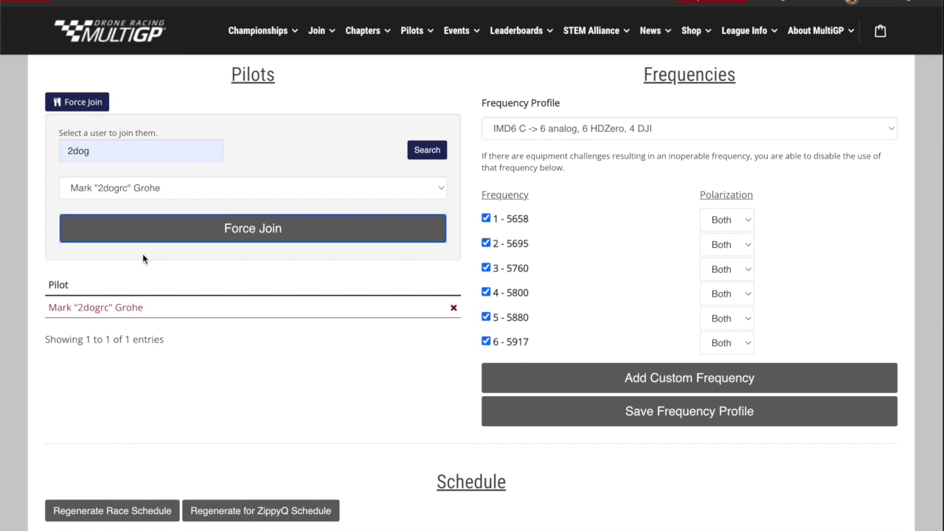
pyautogui.scroll(-2, 143, 258)
pyautogui.scroll(-4, 143, 258)
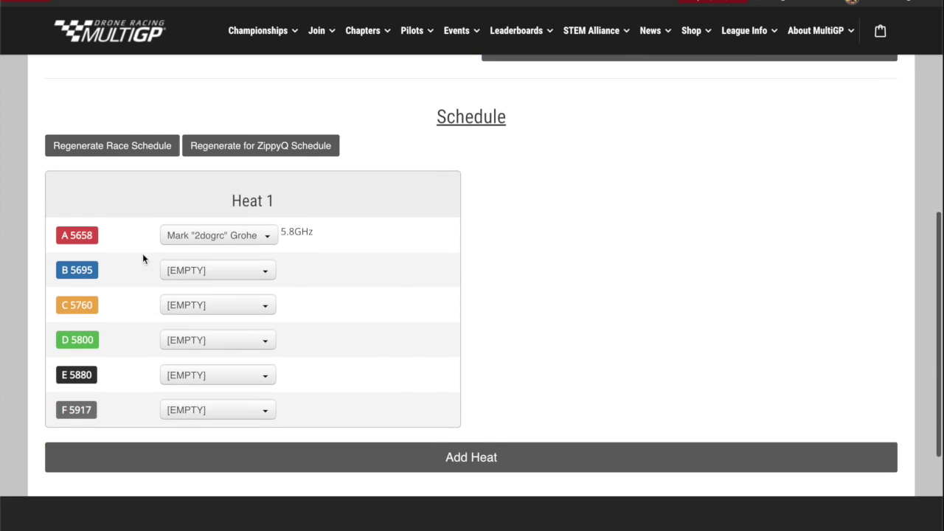
pyautogui.scroll(3, 143, 258)
pyautogui.scroll(1, 142, 258)
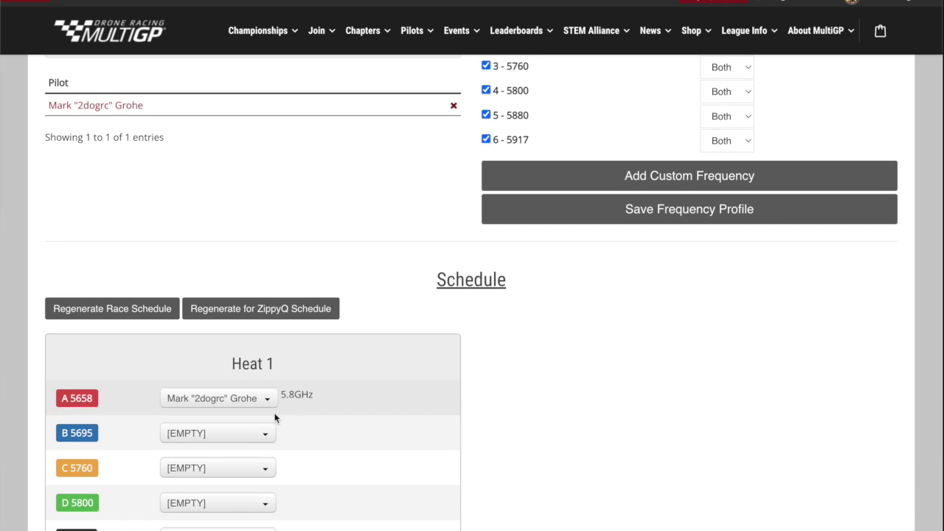
pyautogui.scroll(-2, 267, 435)
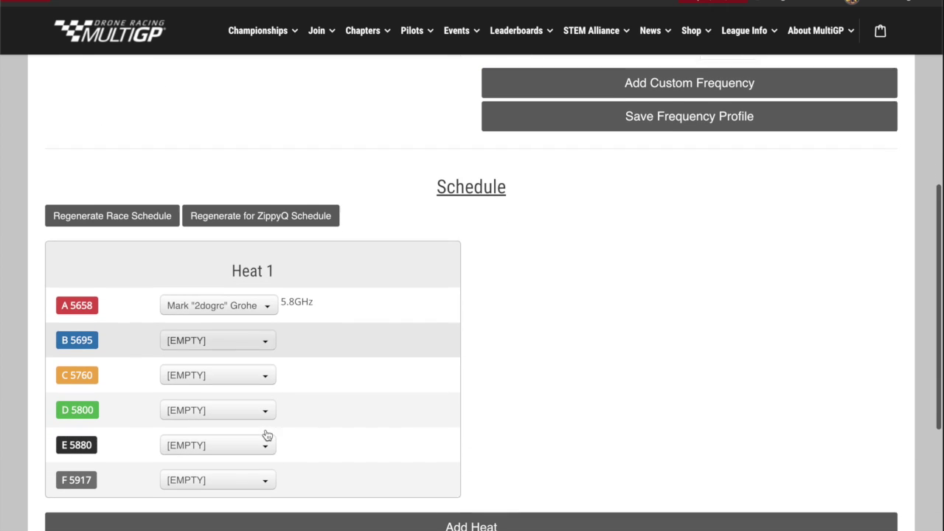
pyautogui.scroll(-1, 265, 429)
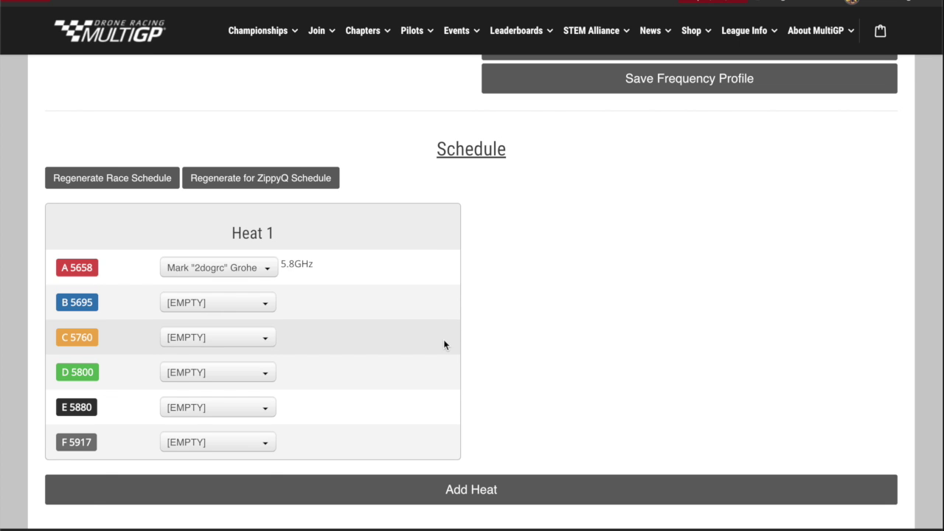
# Try moving the joined pilot in Heat 1 to slot B 5695, and reassign them to slot A 5658.
pyautogui.scroll(1, 443, 343)
pyautogui.click(269, 388)
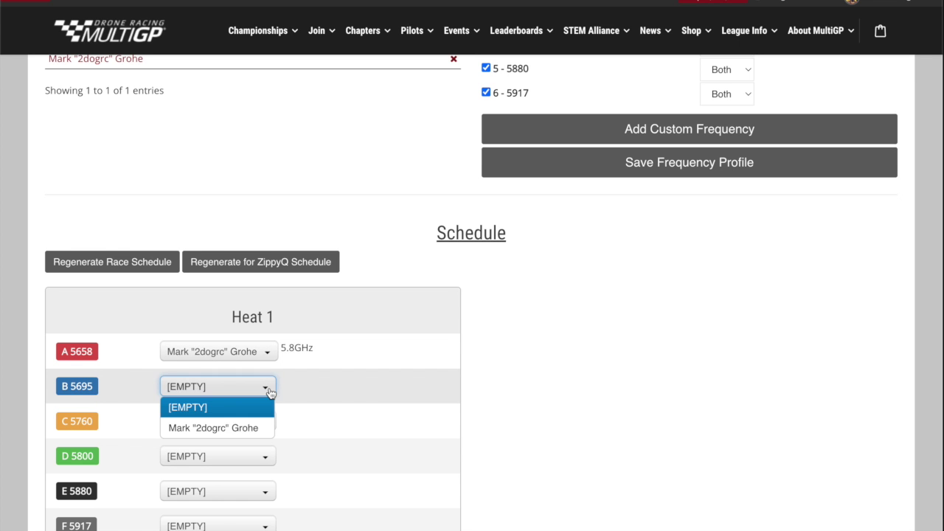
pyautogui.click(248, 430)
pyautogui.click(251, 354)
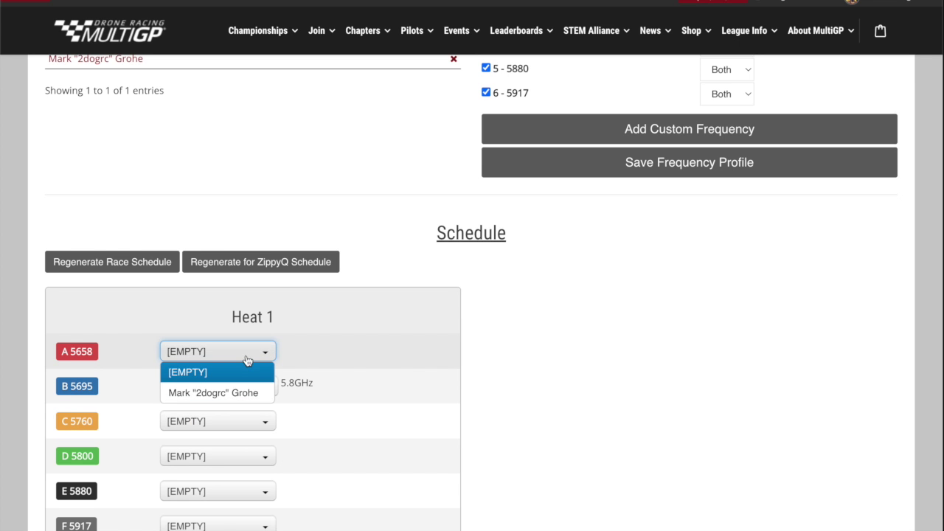
pyautogui.click(230, 388)
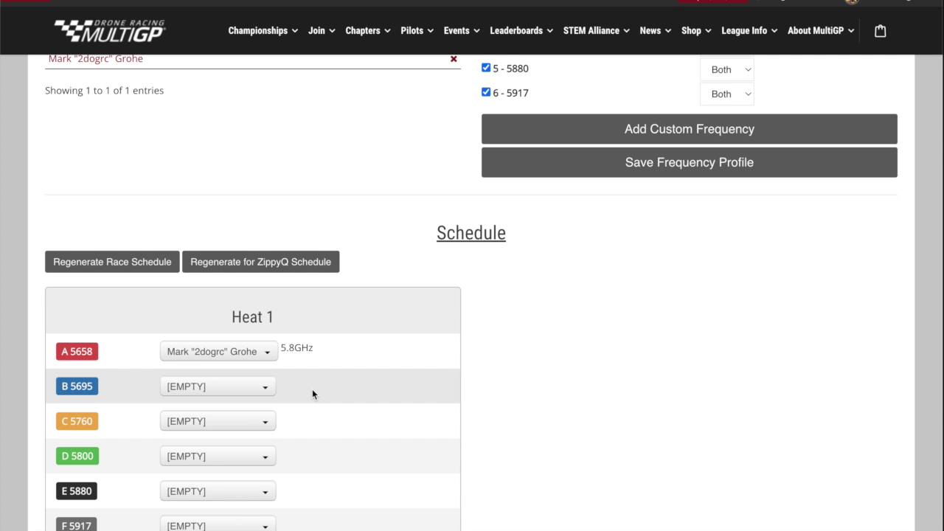
# Return to the Demo event for video page and join the race with the Leventador aircraft.
pyautogui.scroll(5, 312, 394)
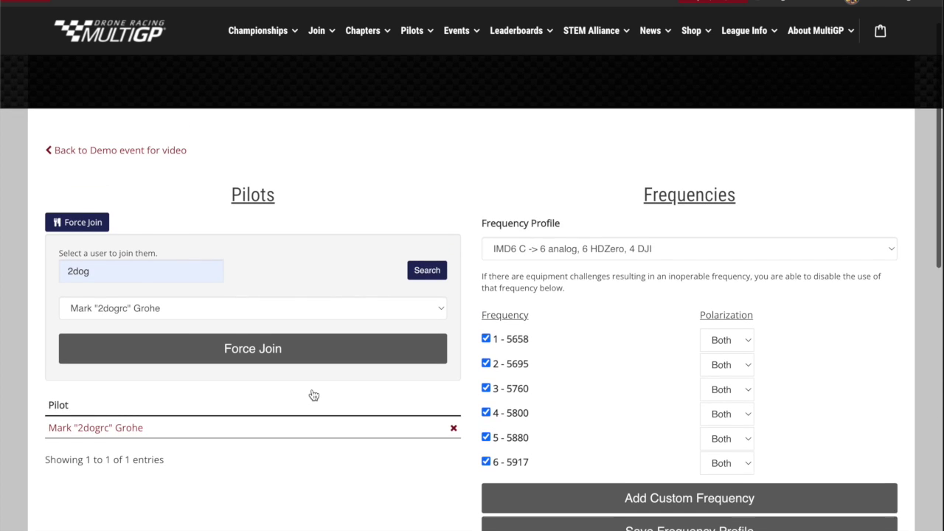
pyautogui.scroll(-5, 119, 245)
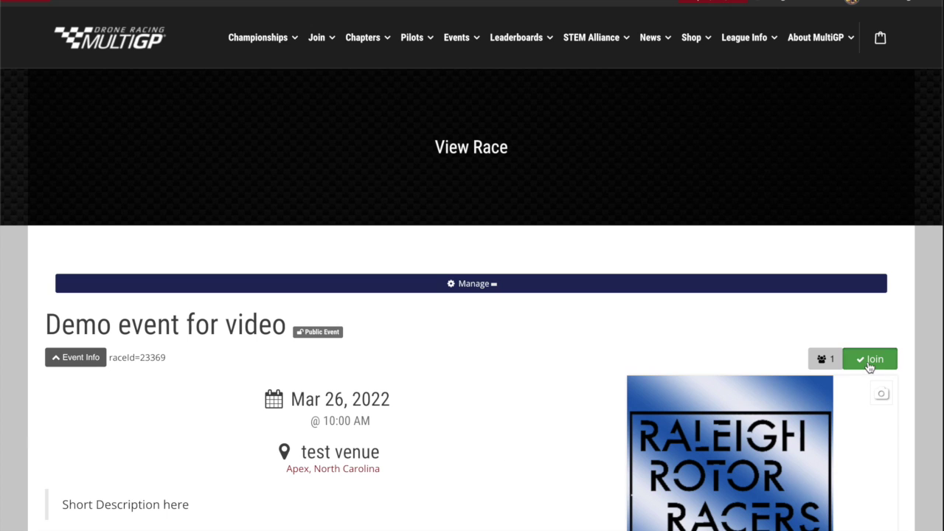
pyautogui.click(871, 362)
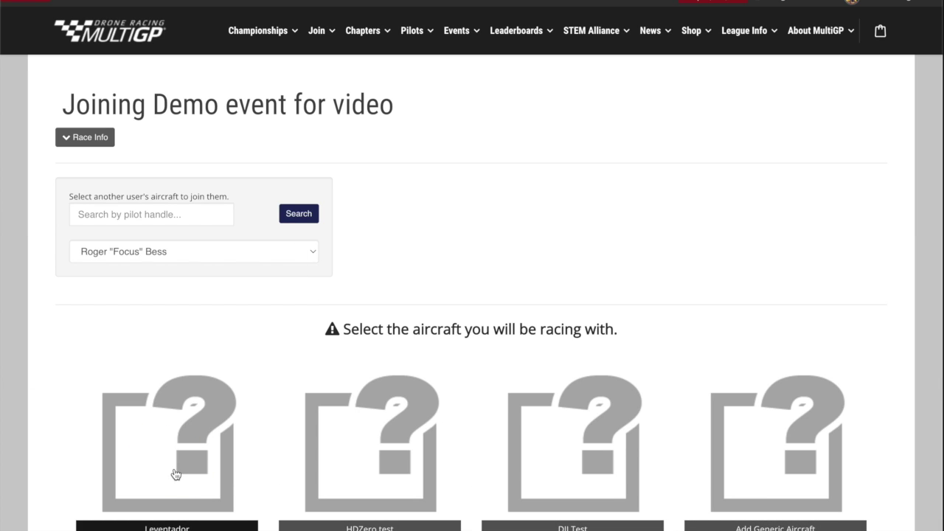
pyautogui.click(217, 457)
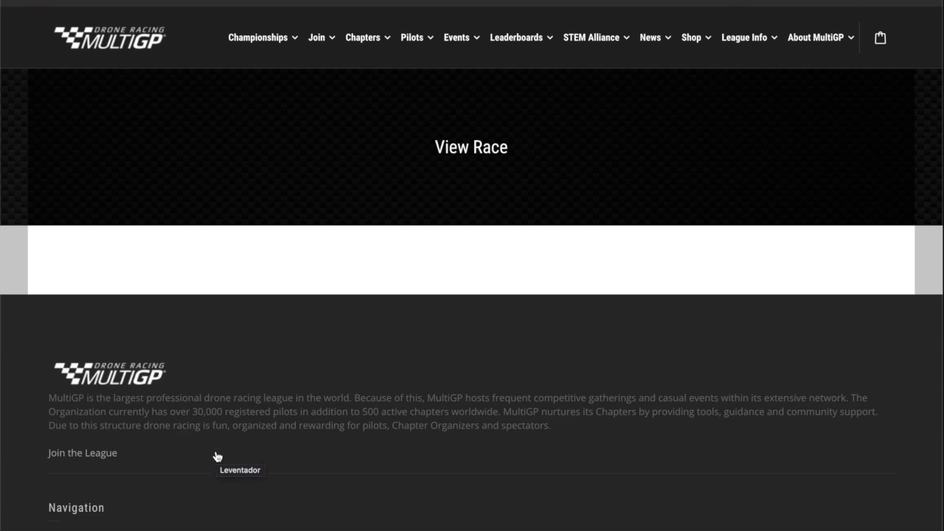
# Review the entered pilots and their frequencies on the event page and the pilot list on the race management page.
pyautogui.scroll(-4, 217, 457)
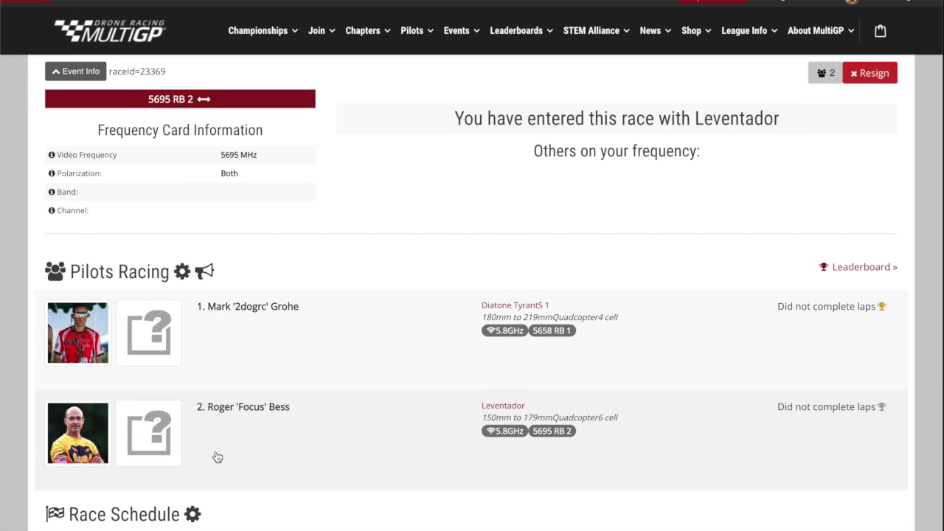
pyautogui.scroll(2, 216, 457)
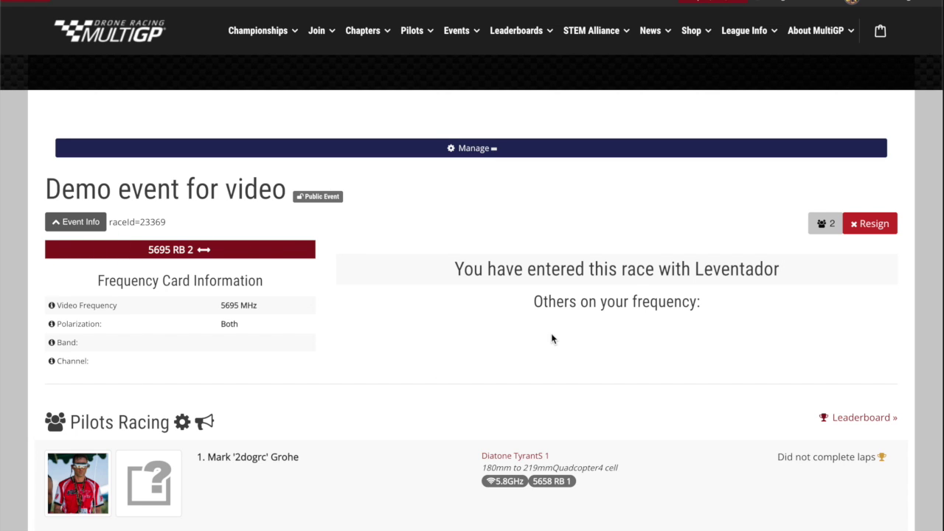
pyautogui.scroll(3, 483, 377)
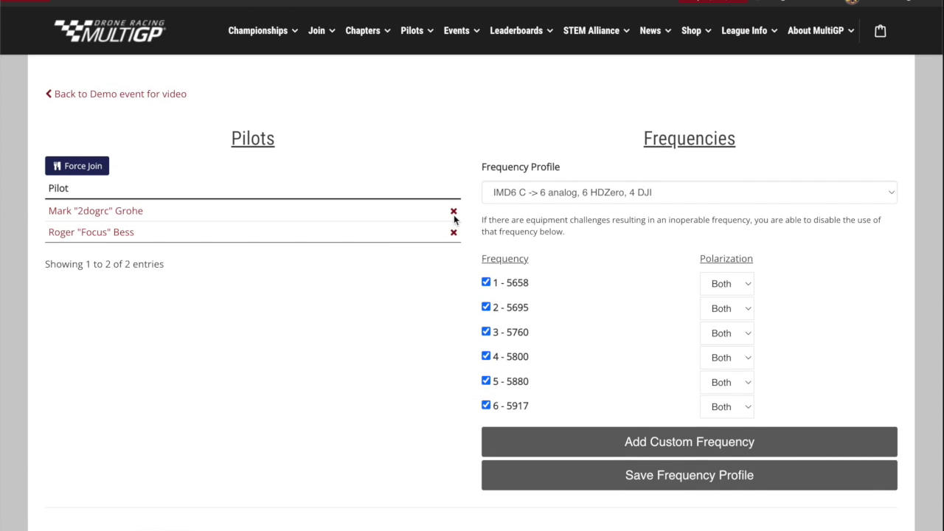
pyautogui.scroll(-2, 435, 360)
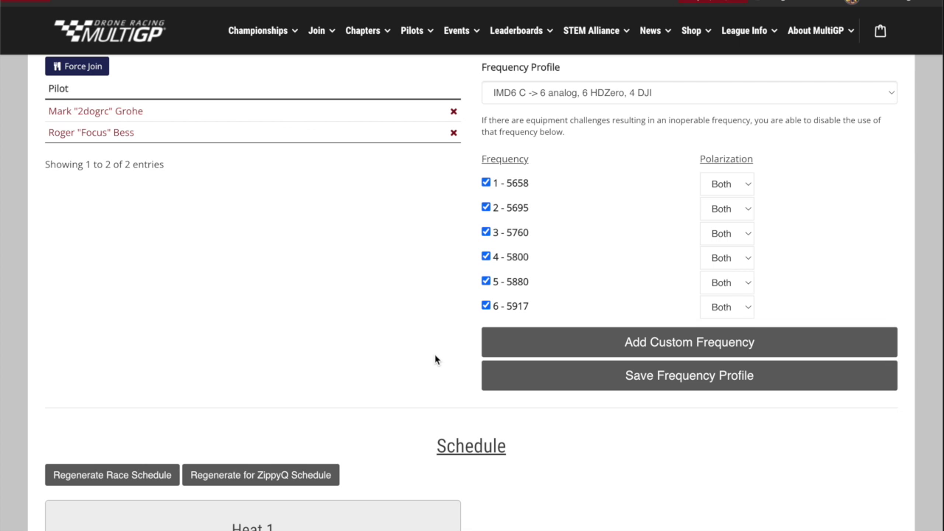
pyautogui.scroll(5, 434, 359)
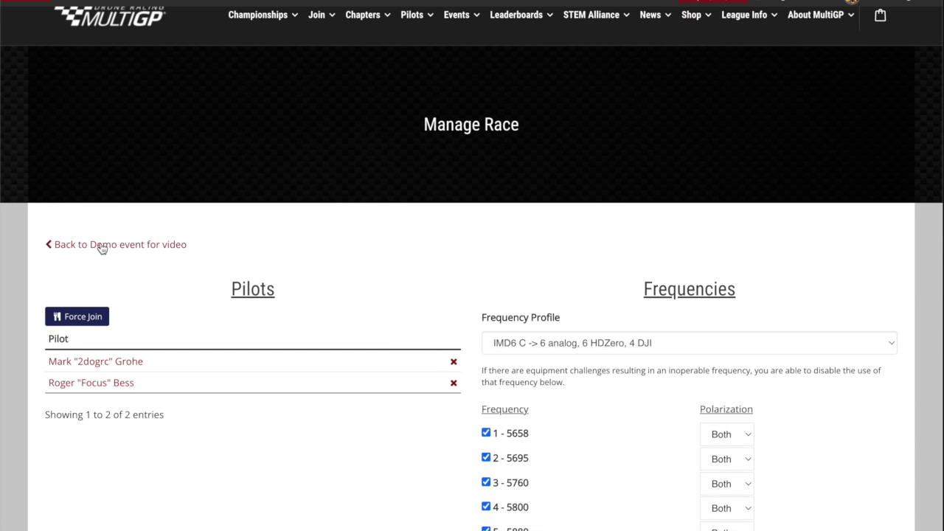
# Try to regenerate the race schedule, but cancel at the confirmation.
pyautogui.scroll(-4, 185, 336)
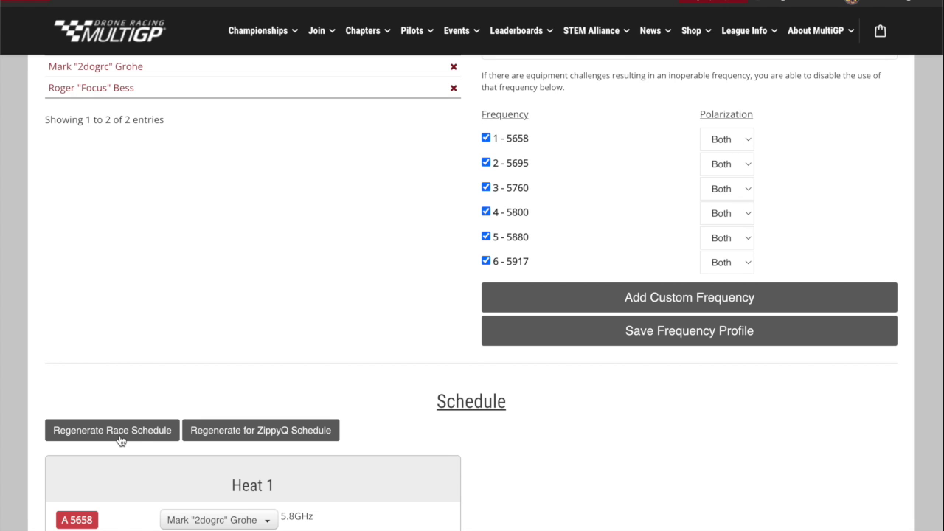
pyautogui.click(120, 435)
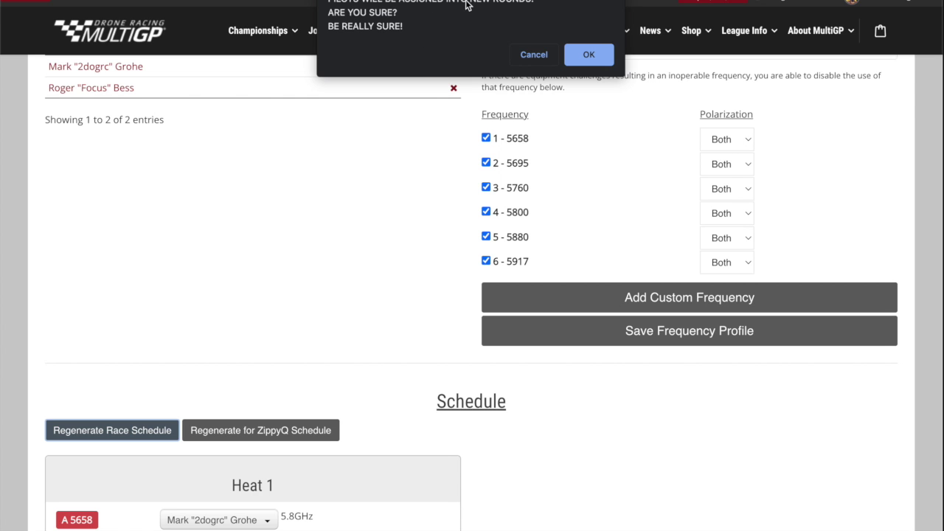
pyautogui.click(533, 55)
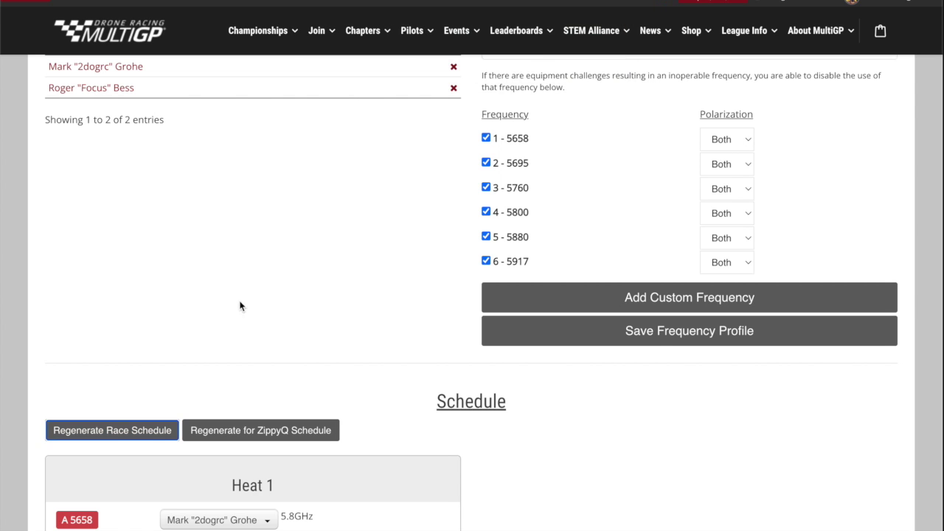
# Return to the event page, examine the Race Schedule rounds and expand Round 10.
pyautogui.scroll(2, 238, 306)
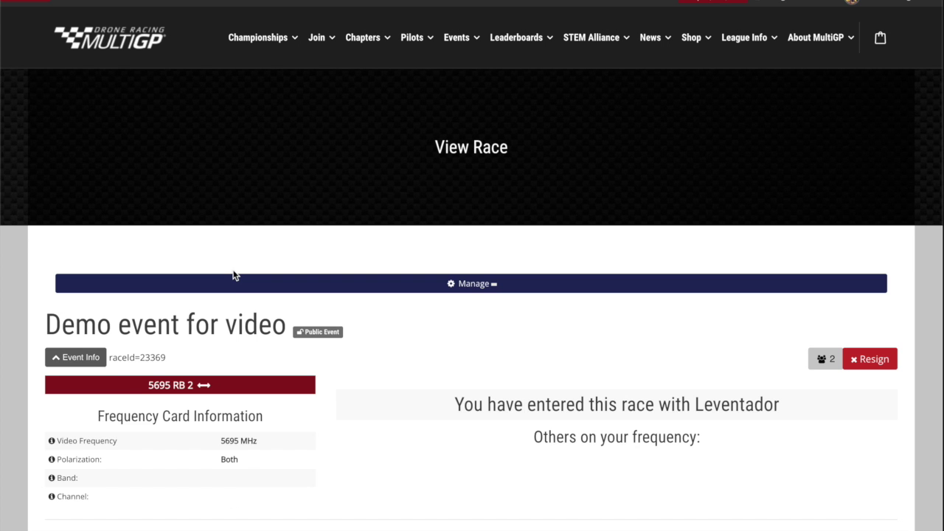
pyautogui.scroll(-3, 232, 273)
pyautogui.scroll(-3, 233, 276)
pyautogui.click(114, 418)
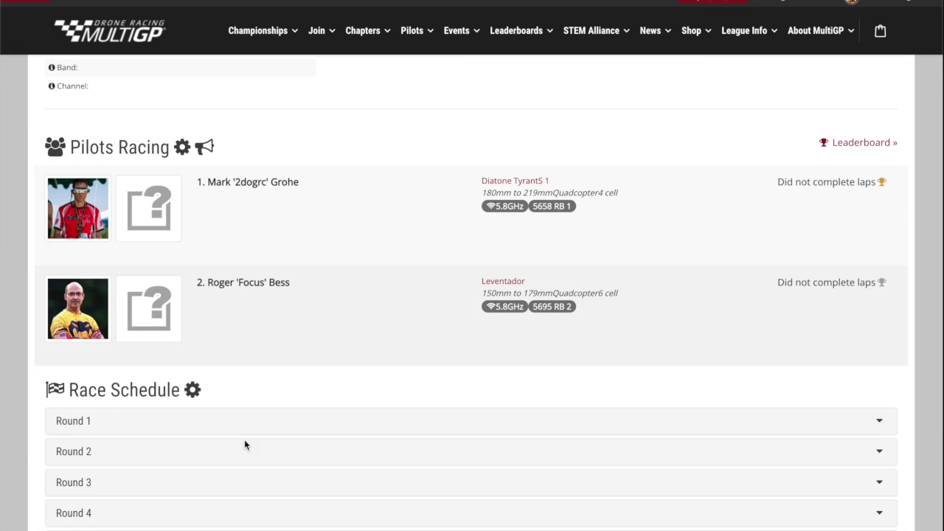
pyautogui.scroll(-3, 307, 428)
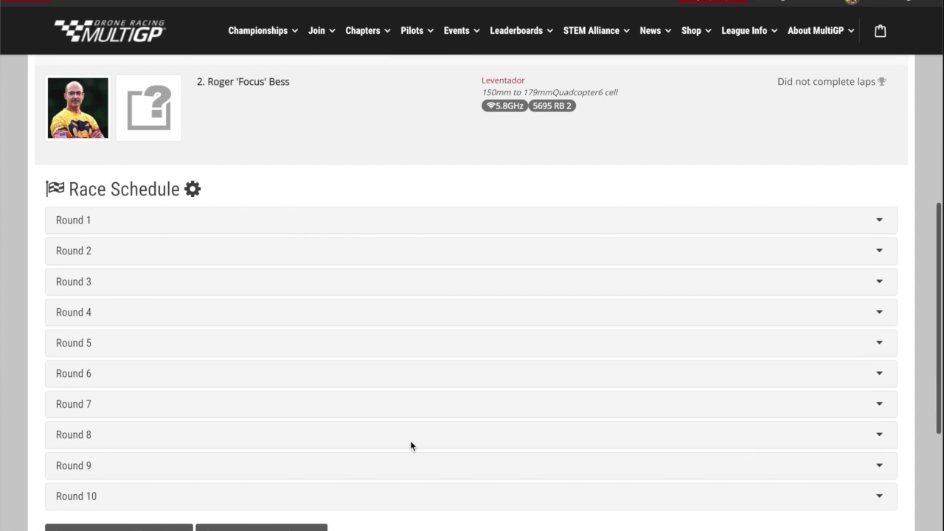
pyautogui.click(880, 496)
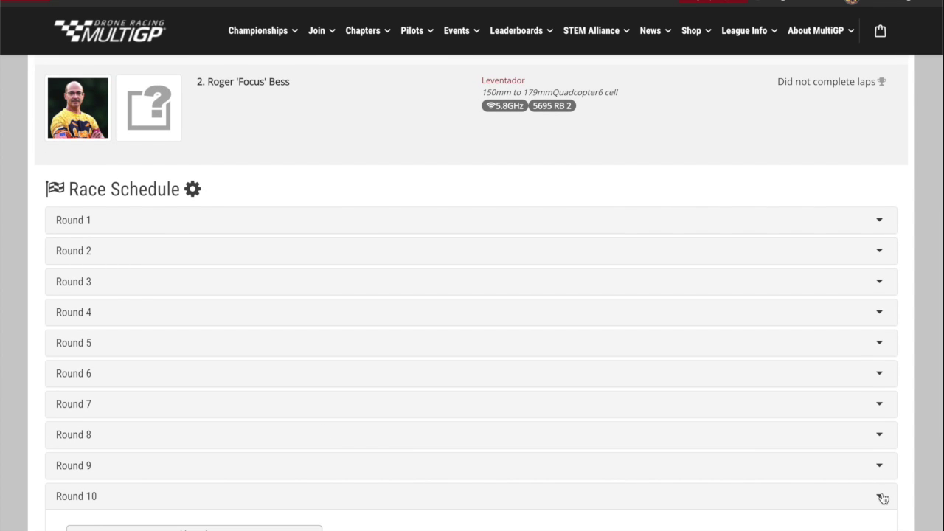
# Review the entered pilots at the Demo event for video page and check the race's management options.
pyautogui.scroll(4, 743, 349)
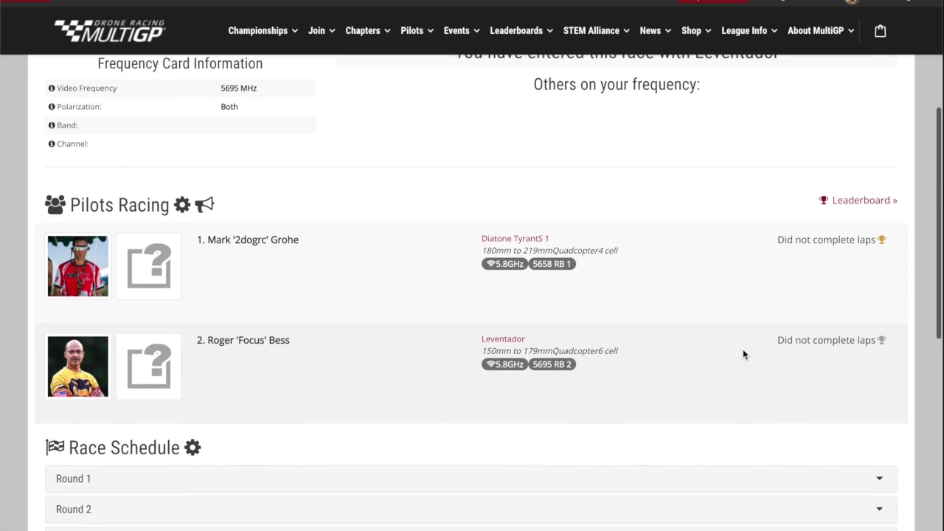
pyautogui.scroll(1, 742, 354)
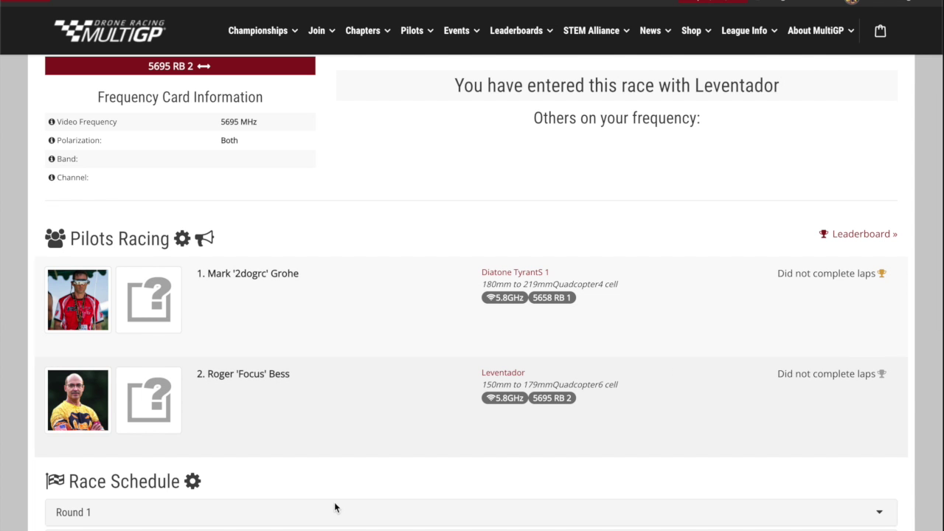
pyautogui.scroll(4, 253, 453)
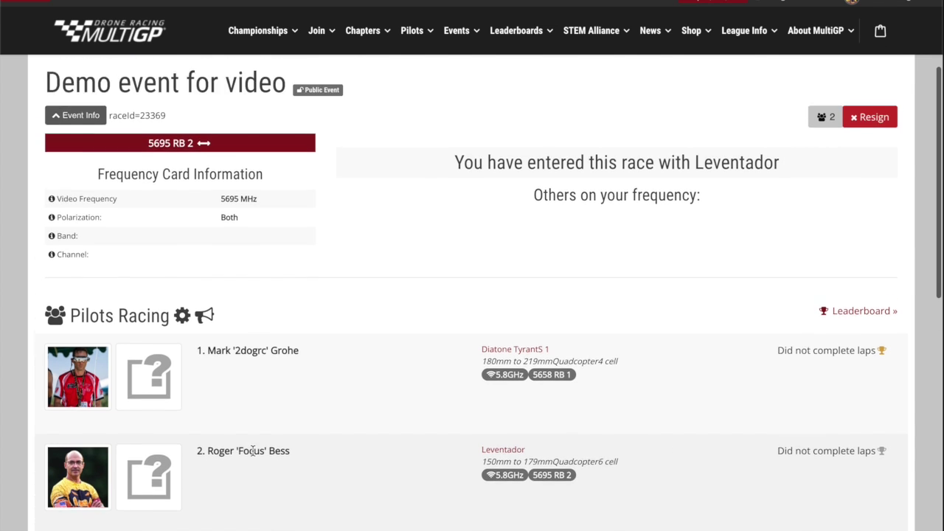
pyautogui.click(323, 244)
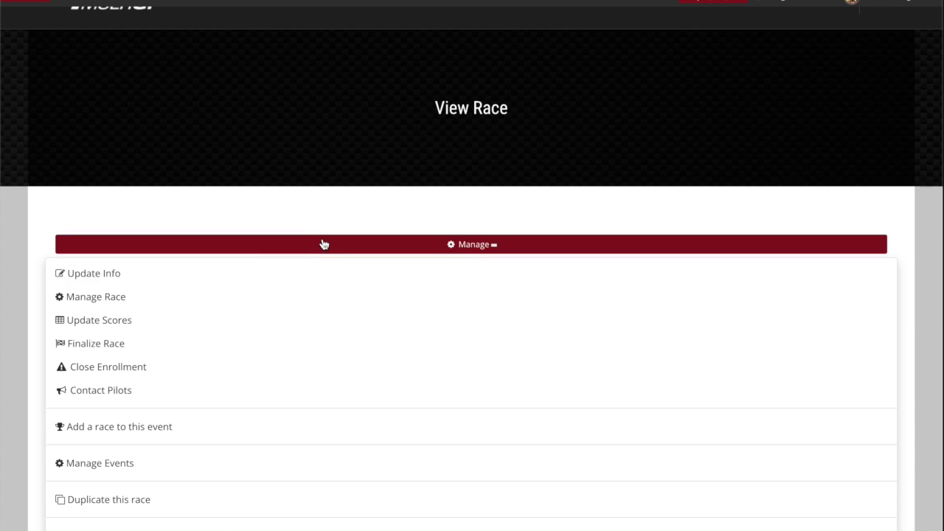
pyautogui.click(133, 177)
pyautogui.scroll(-5, 152, 205)
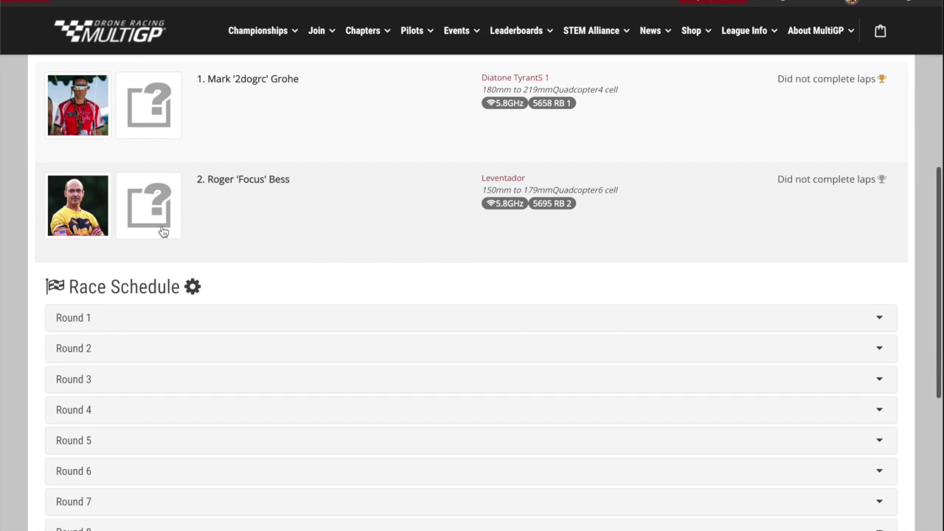
# Examine the pilots, frequencies and schedule on the race management page, and return to the event page.
pyautogui.click(193, 289)
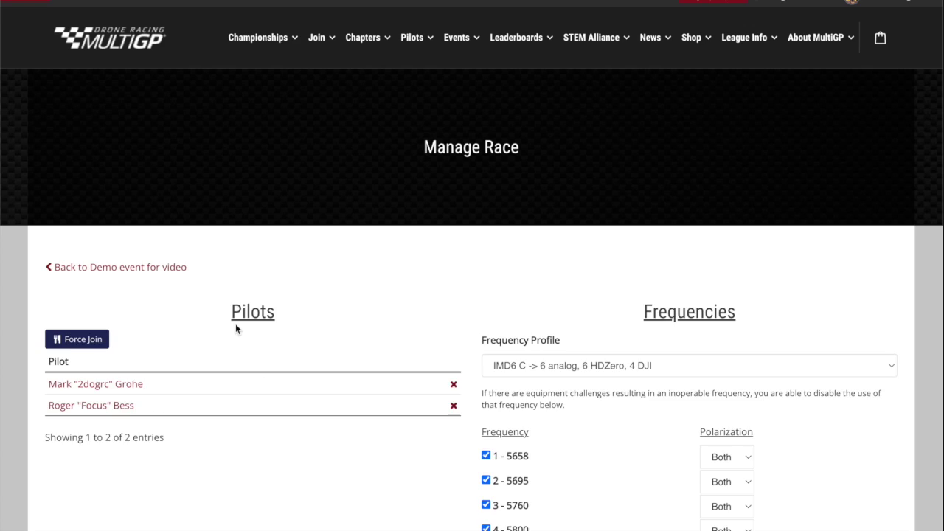
pyautogui.scroll(-7, 236, 328)
pyautogui.scroll(3, 236, 328)
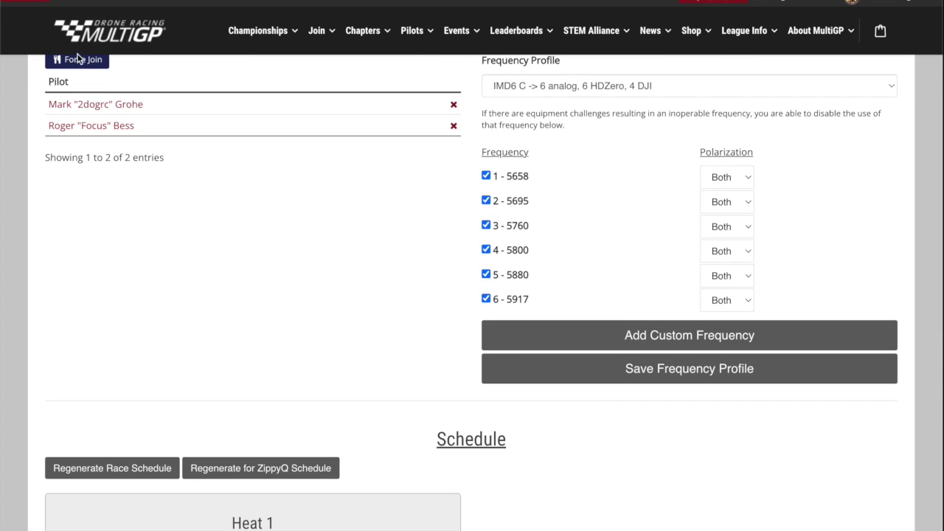
pyautogui.hotkey('alt', 'Left')
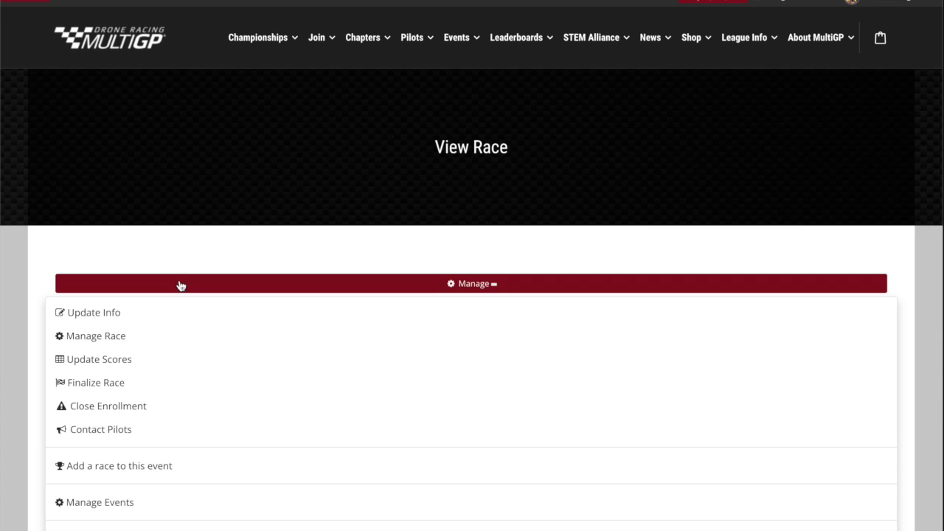
# Open the score update page for the race and examine the Overall Results and Round 1 sections.
pyautogui.click(234, 238)
pyautogui.click(264, 289)
pyautogui.click(82, 363)
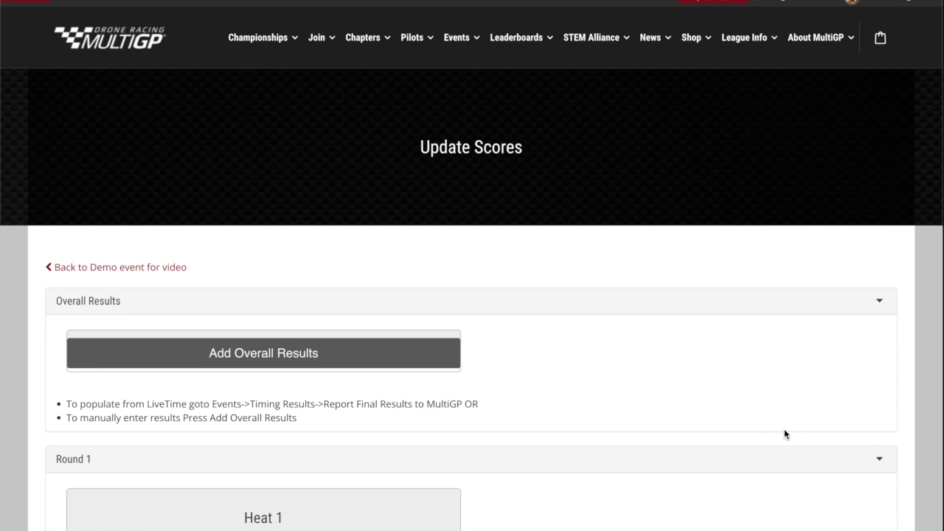
pyautogui.scroll(-2, 784, 429)
pyautogui.scroll(2, 784, 429)
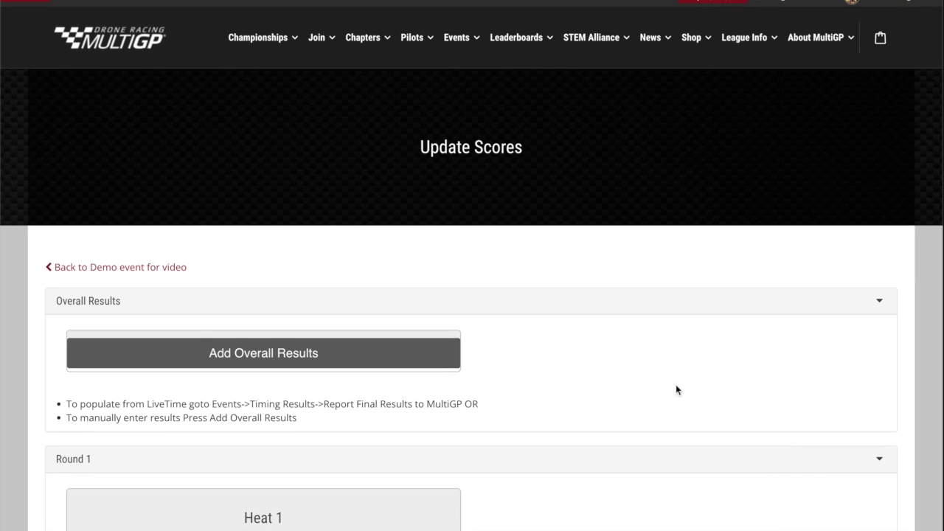
# Add overall results with the Leventador pilot in place 1 and the Diatone TyrantS 1 pilot in place 2.
pyautogui.click(255, 358)
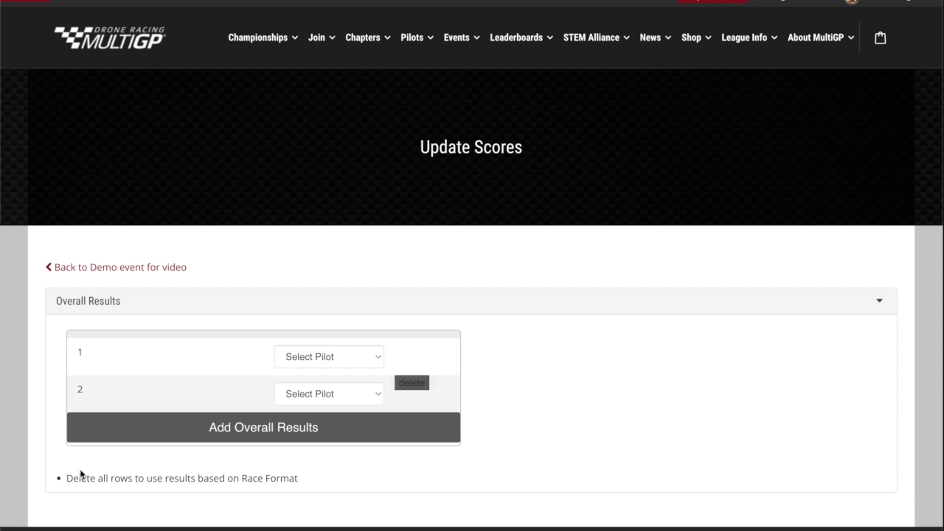
pyautogui.click(376, 359)
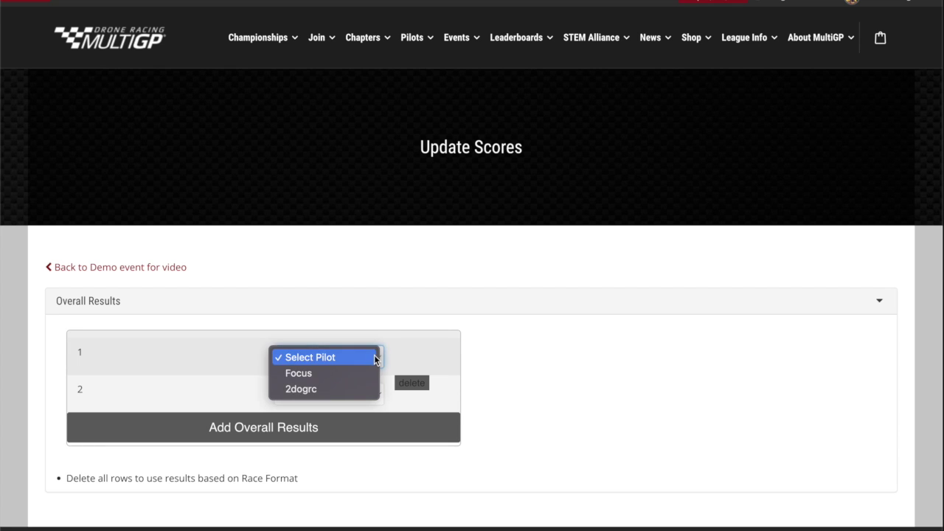
pyautogui.click(362, 374)
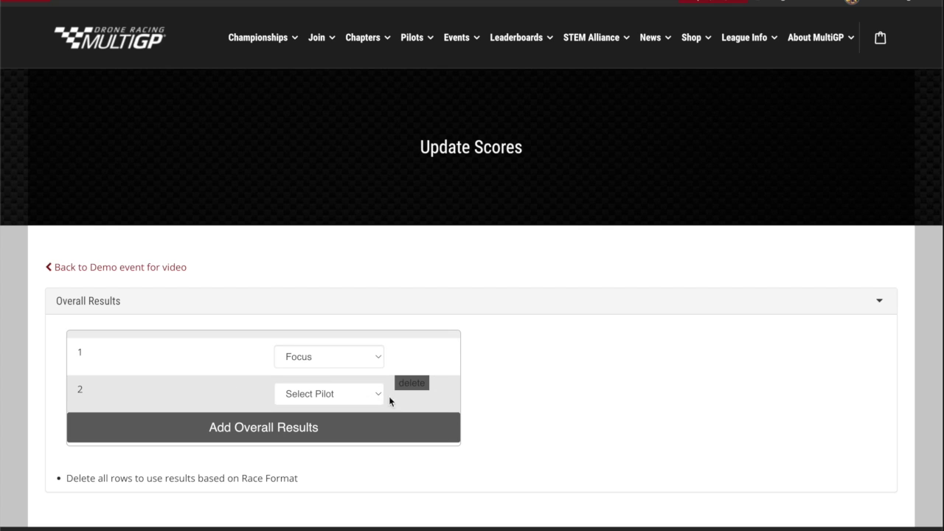
pyautogui.click(374, 393)
pyautogui.click(347, 424)
pyautogui.scroll(-2, 686, 436)
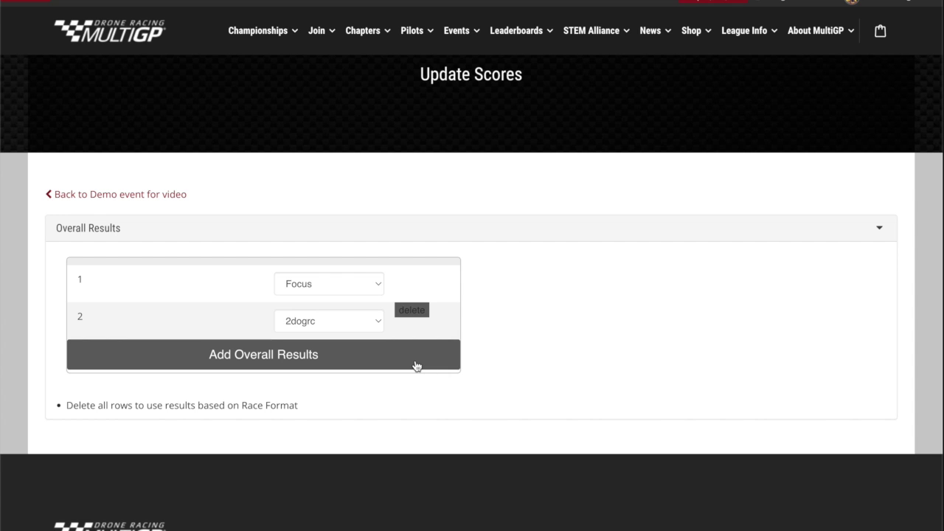
# Return to the event page and check the ranking and points of each pilot under Pilots Racing.
pyautogui.click(109, 196)
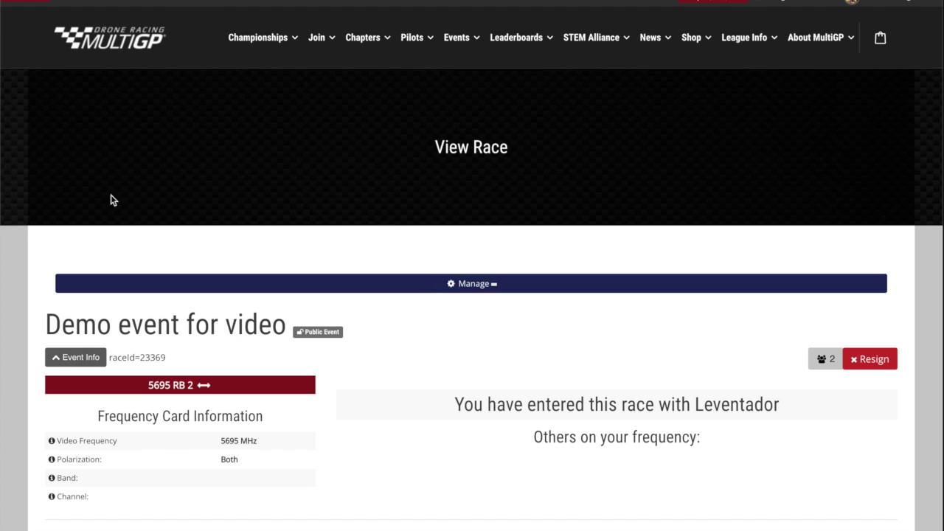
pyautogui.scroll(-5, 383, 326)
pyautogui.scroll(2, 383, 326)
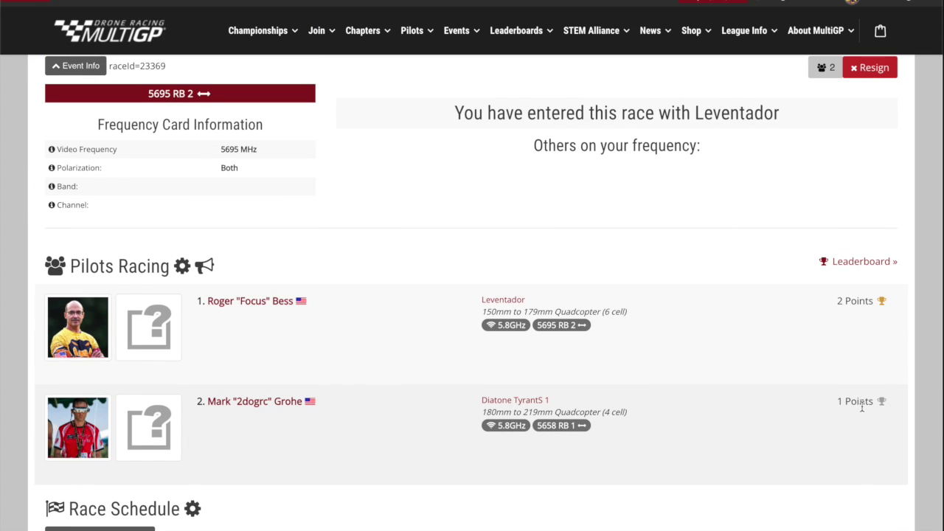
pyautogui.scroll(1, 852, 354)
pyautogui.moveTo(836, 302); pyautogui.dragTo(871, 302)
pyautogui.click(837, 404)
pyautogui.scroll(1, 836, 404)
pyautogui.scroll(2, 848, 457)
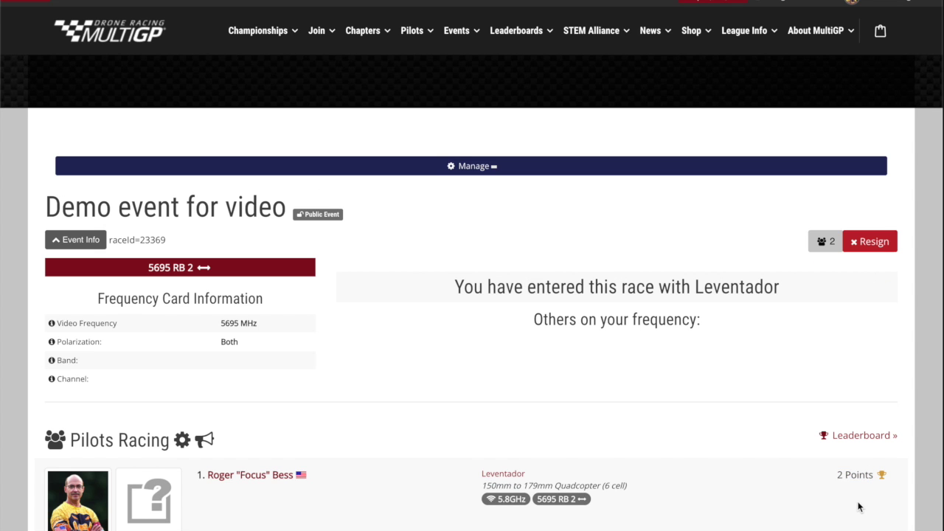
# Reopen the race's score update page and delete both overall result rows.
pyautogui.click(382, 172)
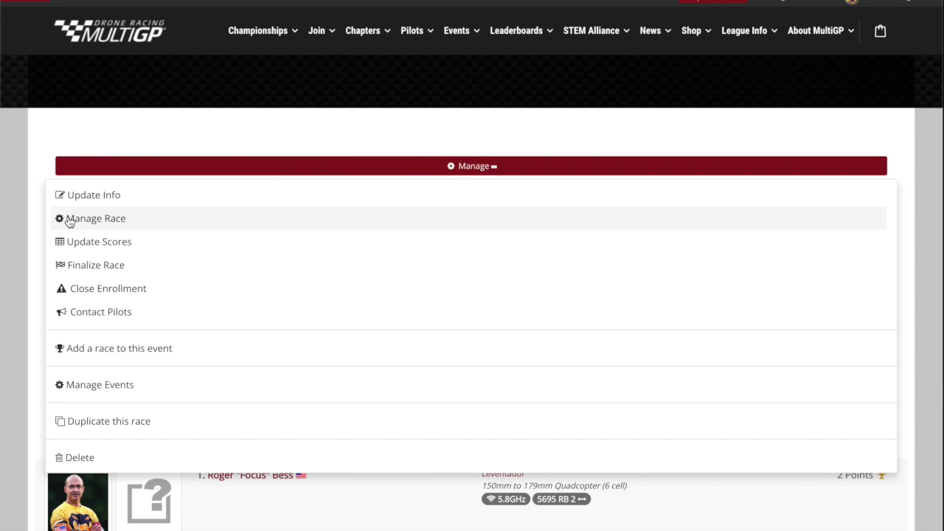
pyautogui.click(82, 248)
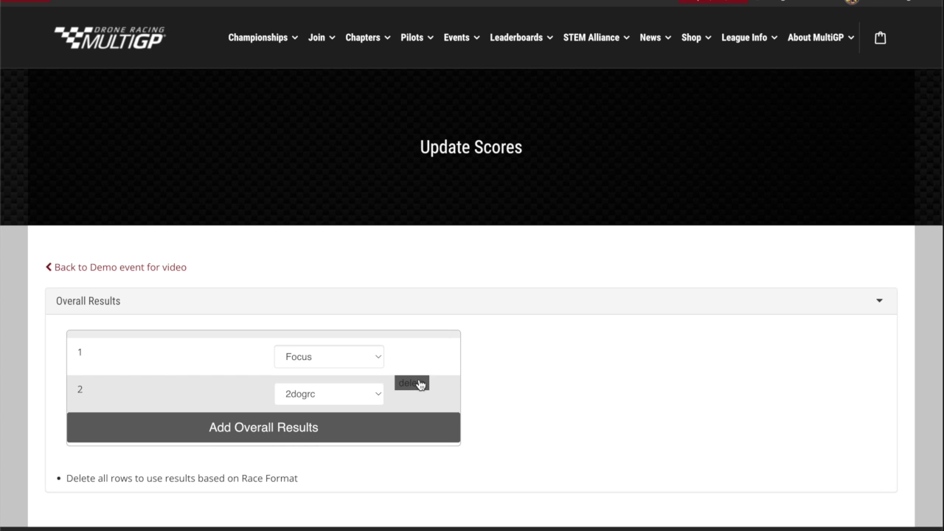
pyautogui.click(418, 385)
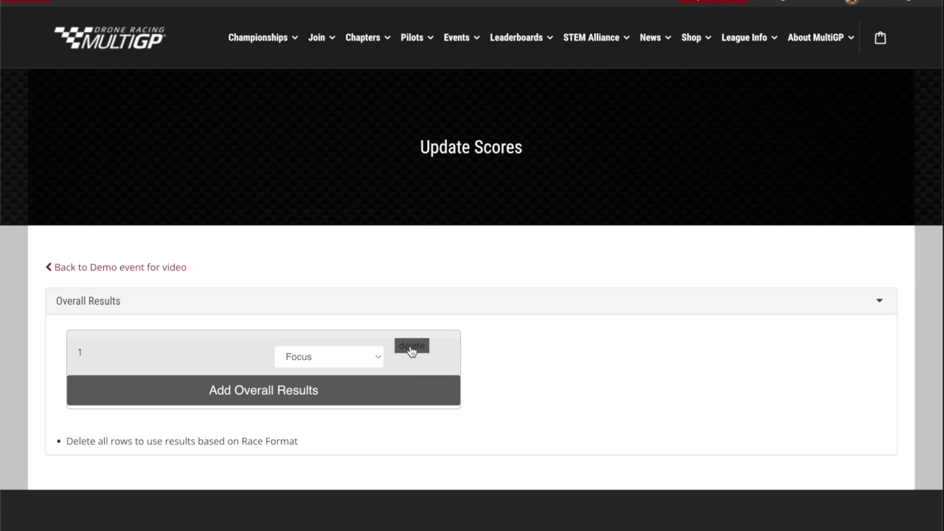
pyautogui.click(410, 348)
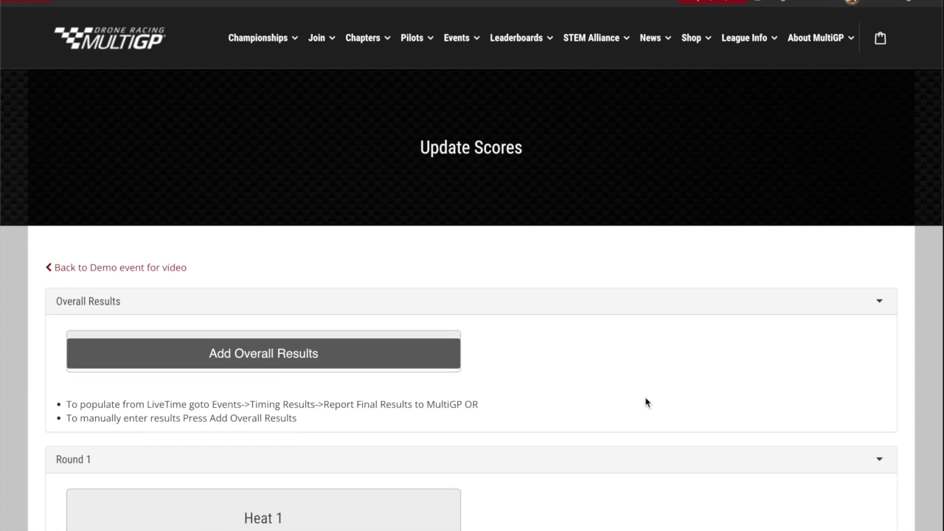
# Return to the event page, check the pilots' results and show the race's management options.
pyautogui.click(163, 268)
pyautogui.scroll(-3, 487, 310)
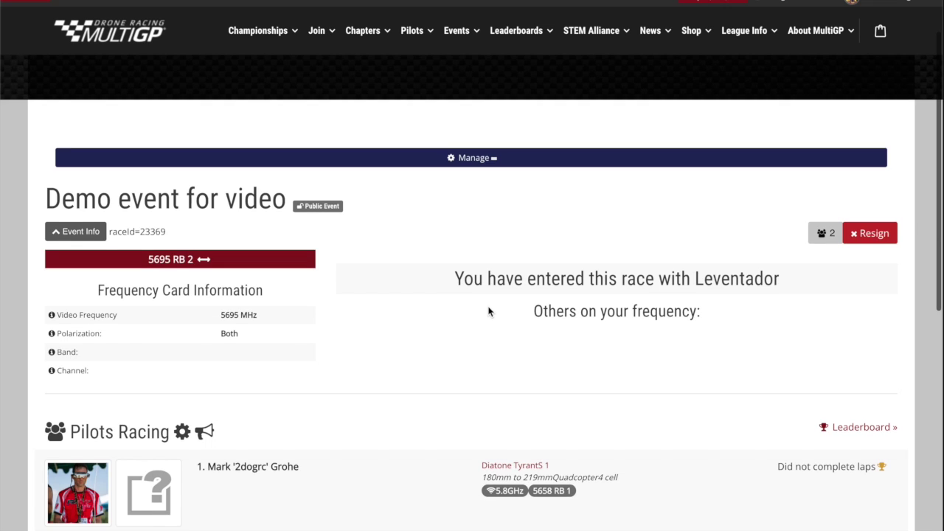
pyautogui.scroll(-4, 489, 312)
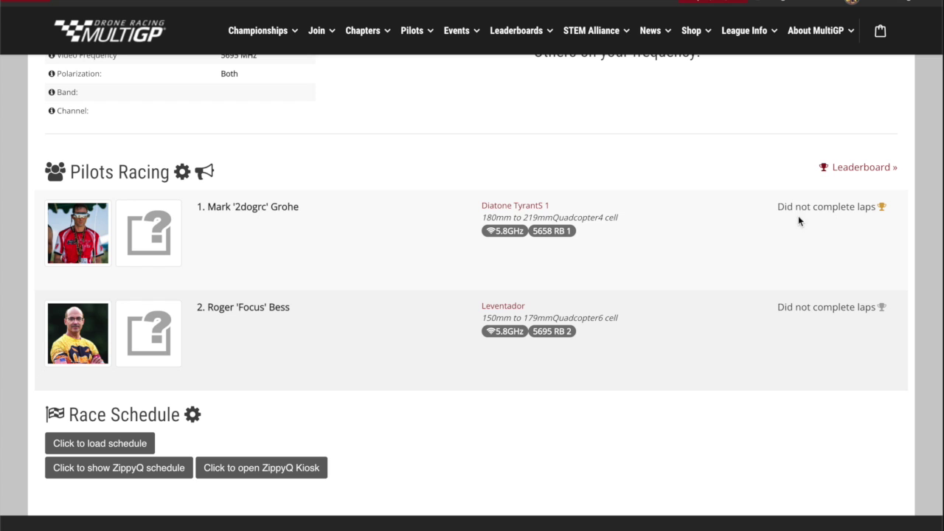
pyautogui.click(182, 172)
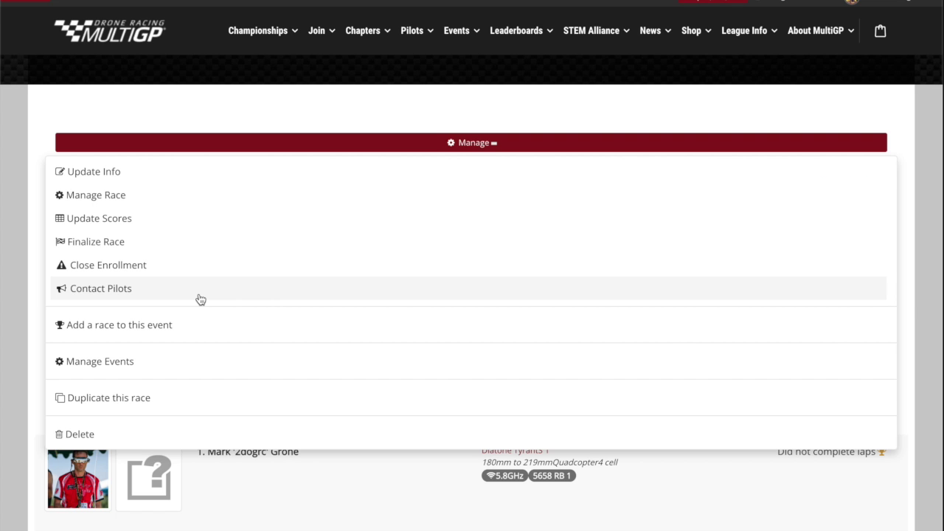